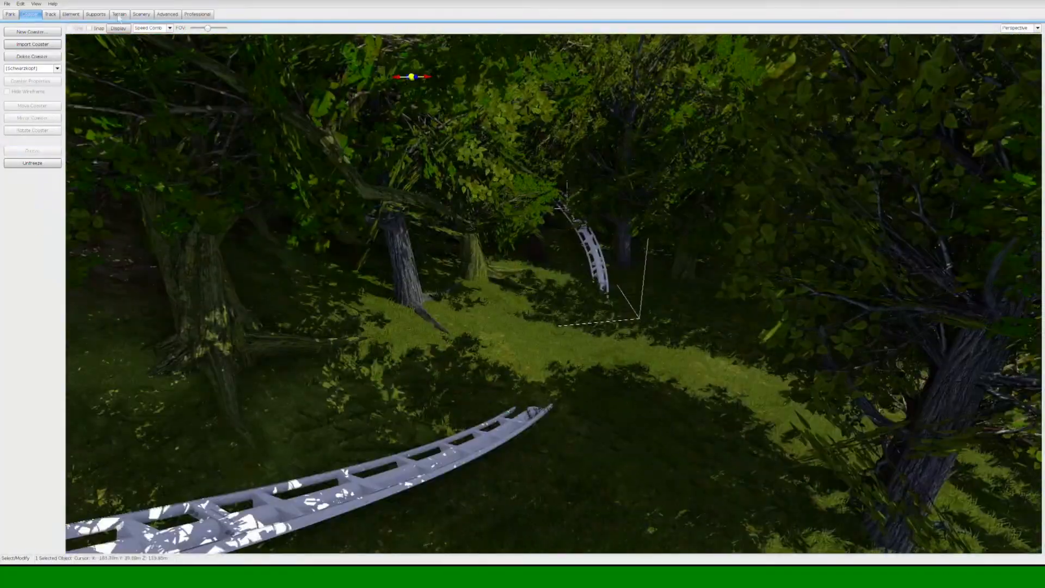
Toggle the terrain drawing in the display options for the front view and return to the coaster tools
click(119, 14)
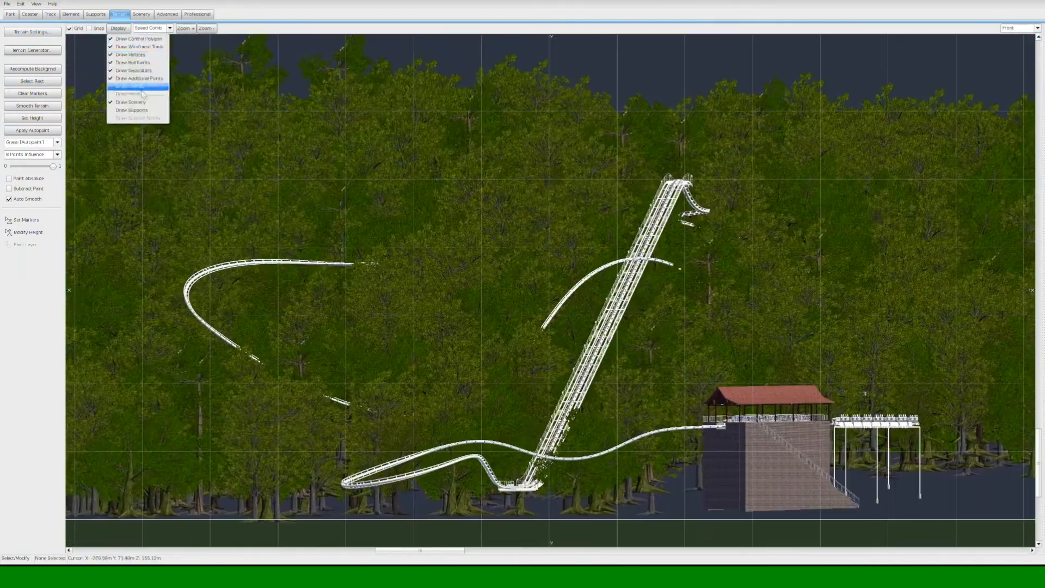
click(141, 88)
click(37, 15)
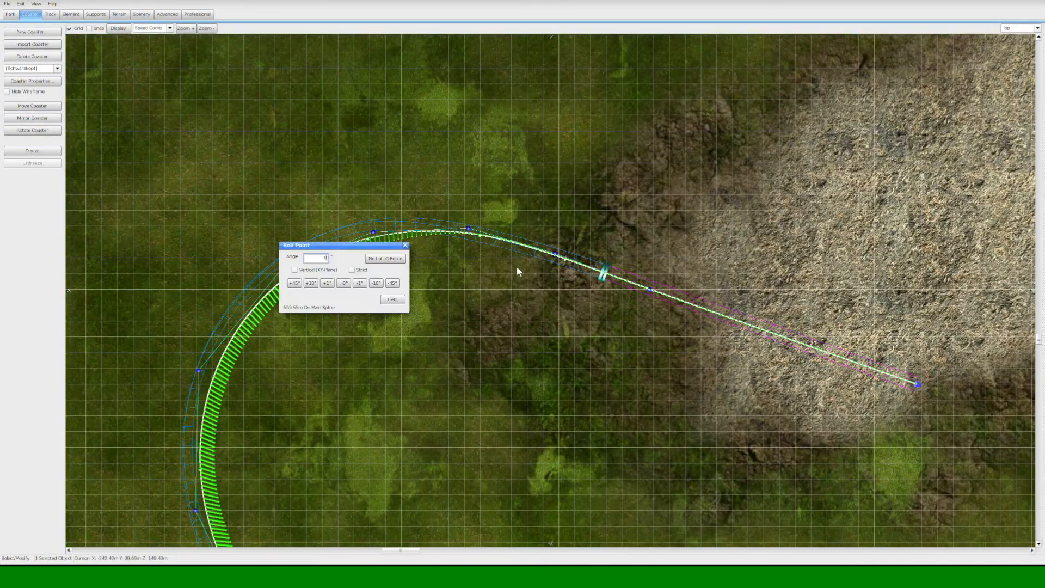
Adjust the vertices near the open end of the track and add vertices in the front view to form a drop
double_click(650, 289)
click(753, 277)
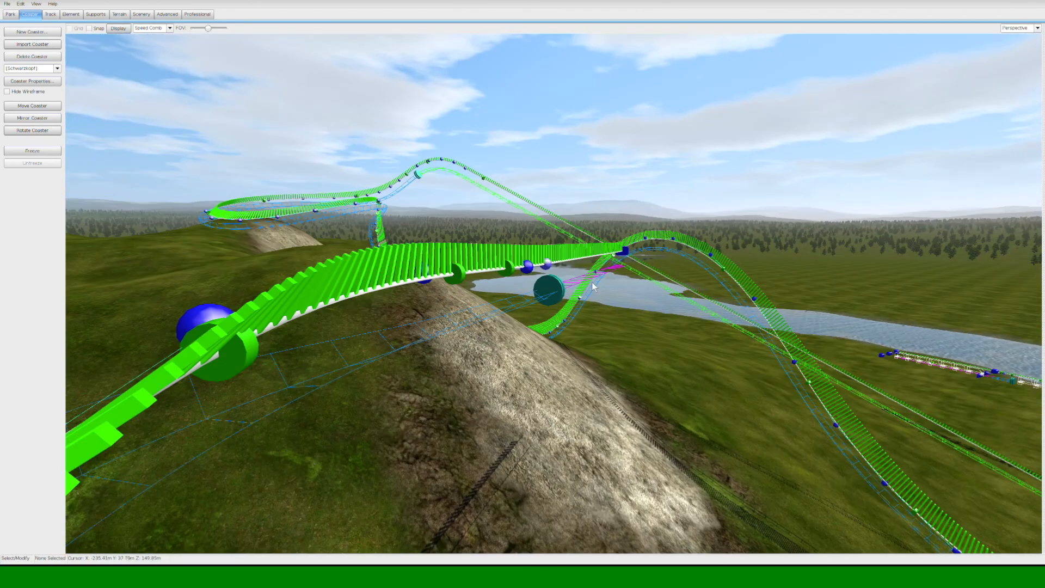
click(1012, 39)
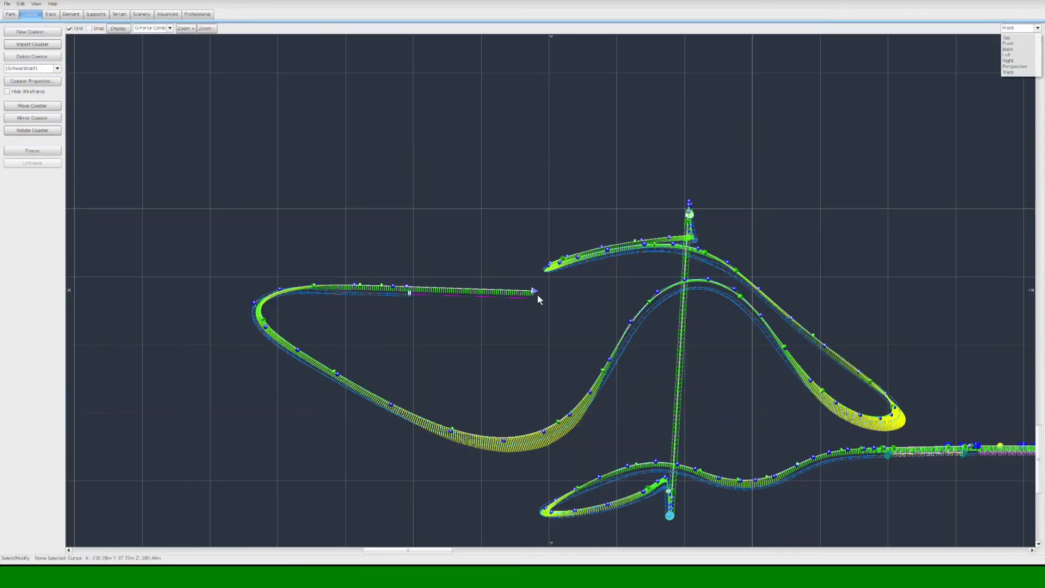
scroll(537, 293, up, 3)
click(627, 334)
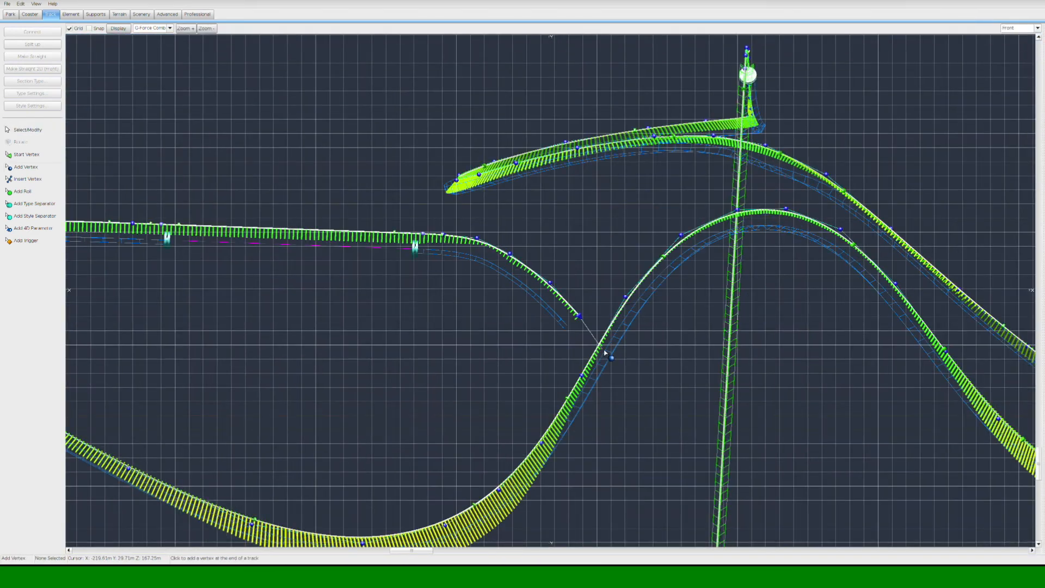
click(695, 445)
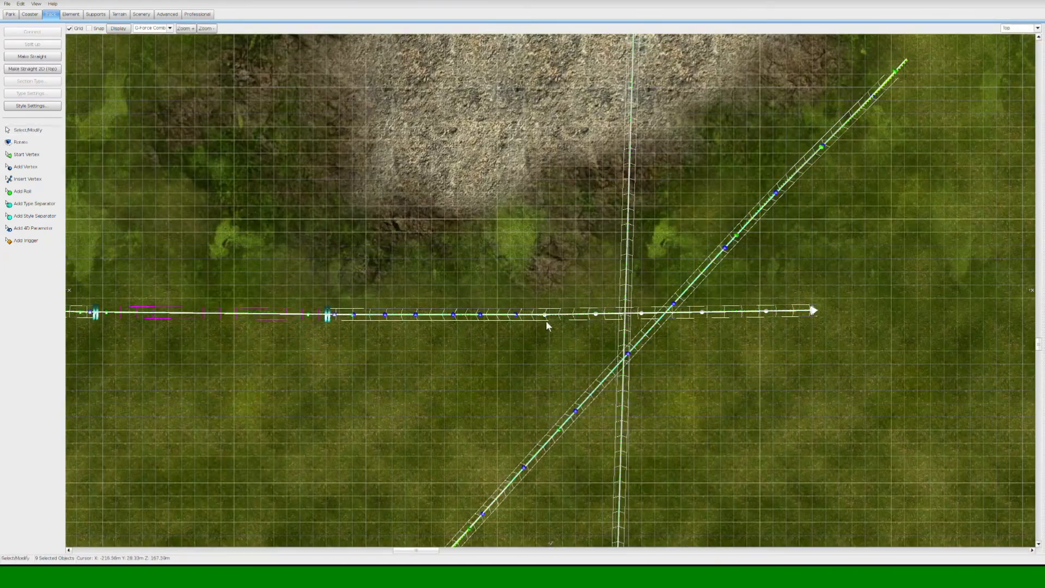
Select the whole coaster and rotate it in the top view to reorient the layout on the terrain
drag(725, 152, 420, 455)
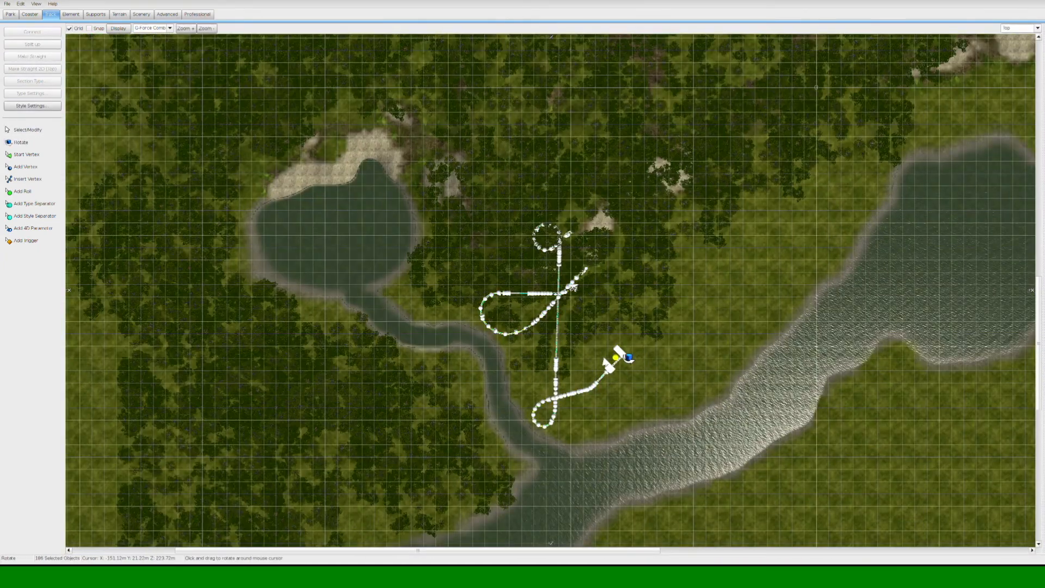
key(r)
drag(649, 364, 650, 365)
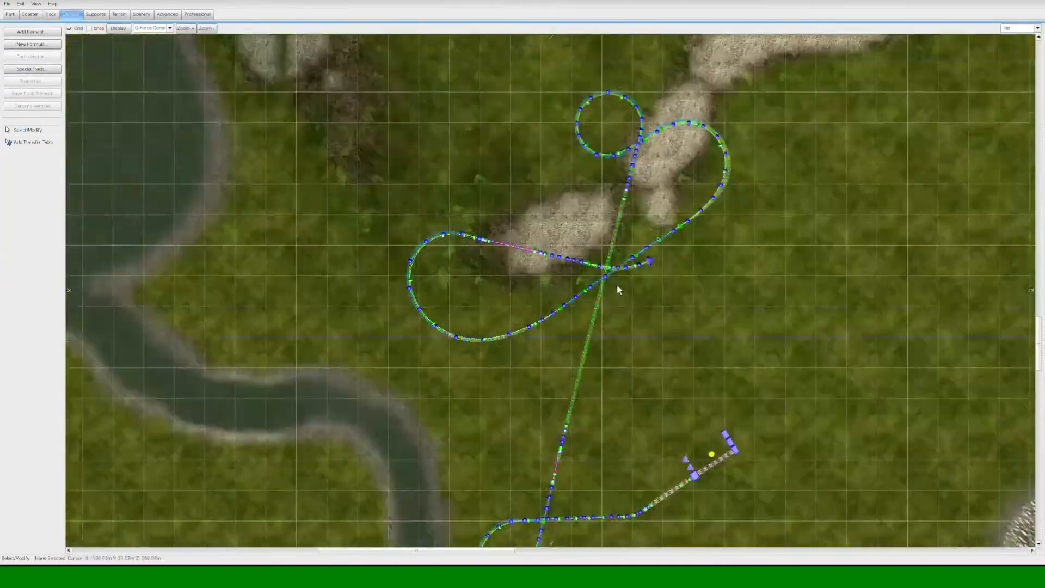
Bend the end of the track sideways by moving its vertices in the top view, and add a roll point before the drop
scroll(617, 290, up, 6)
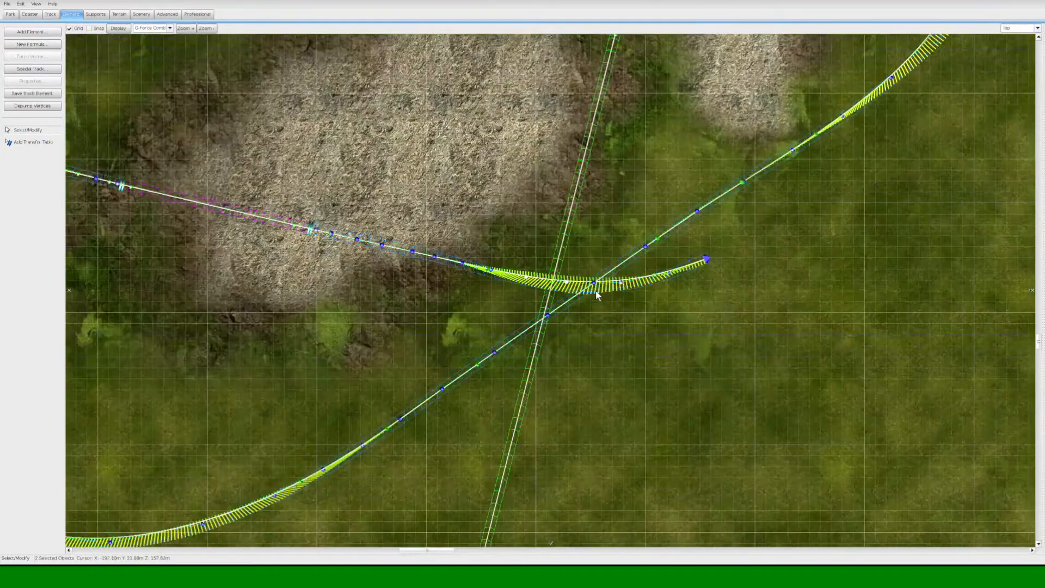
click(408, 280)
drag(661, 311, 594, 318)
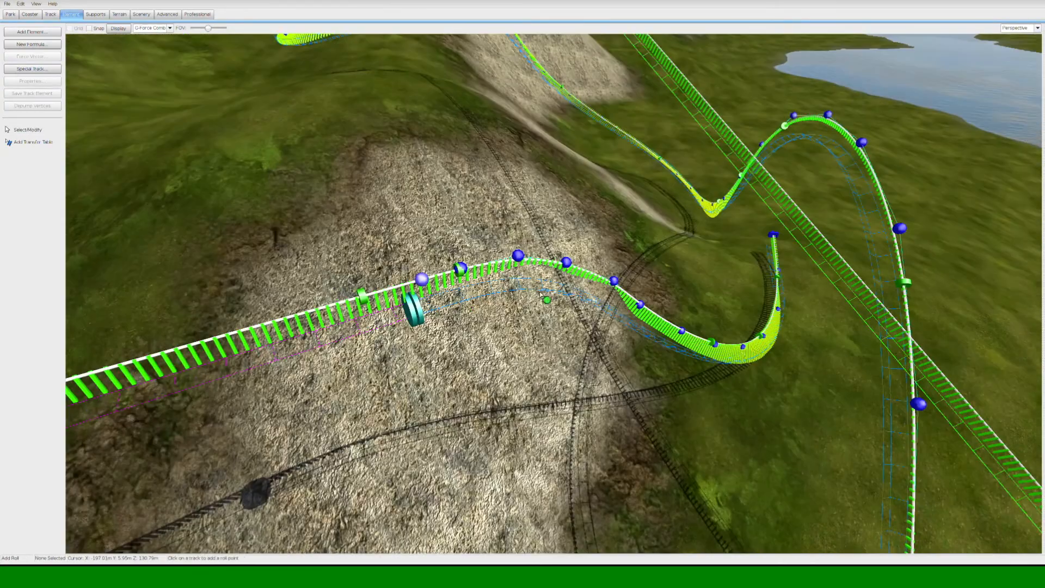
click(563, 256)
click(48, 107)
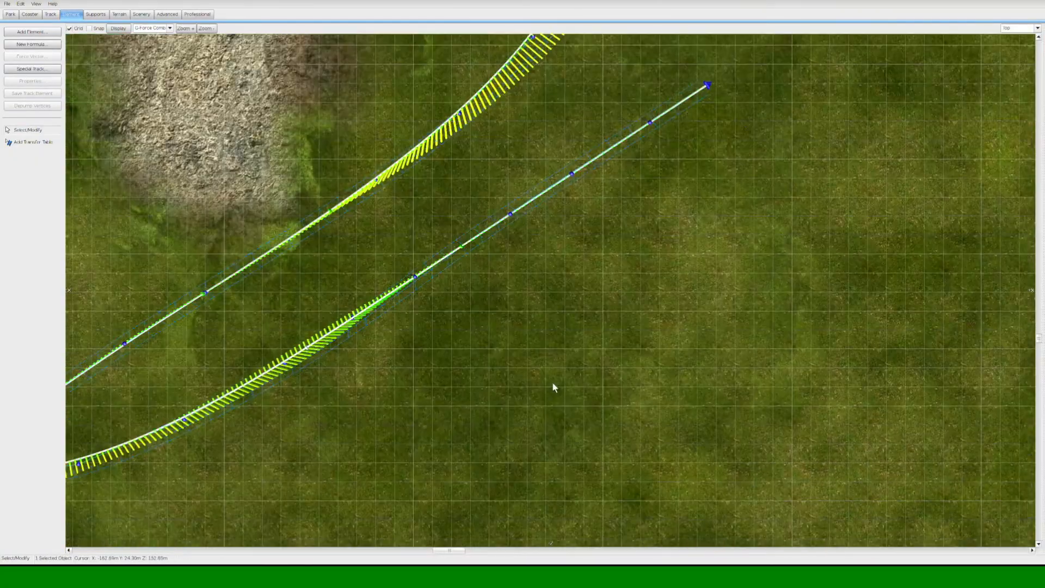
Shape the valley and following hill in the front view and extend the track's end with a vertex leading down the far side
drag(553, 387, 507, 262)
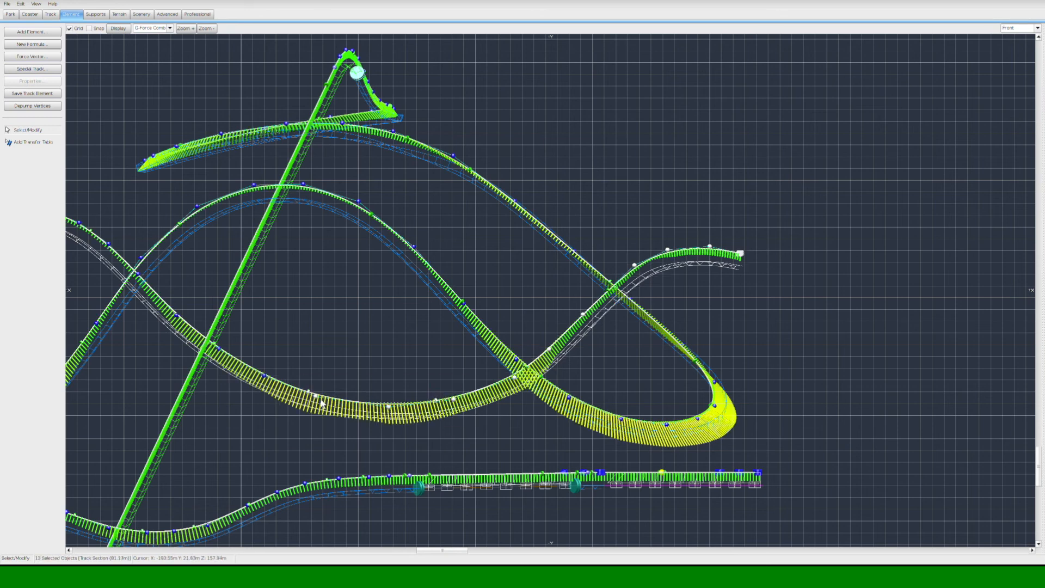
drag(321, 403, 526, 357)
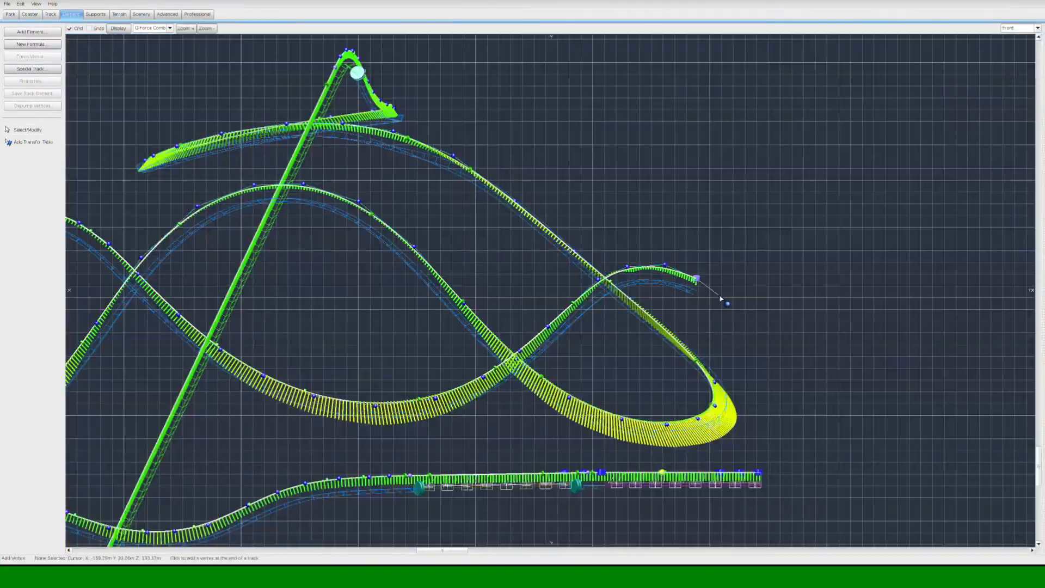
click(756, 346)
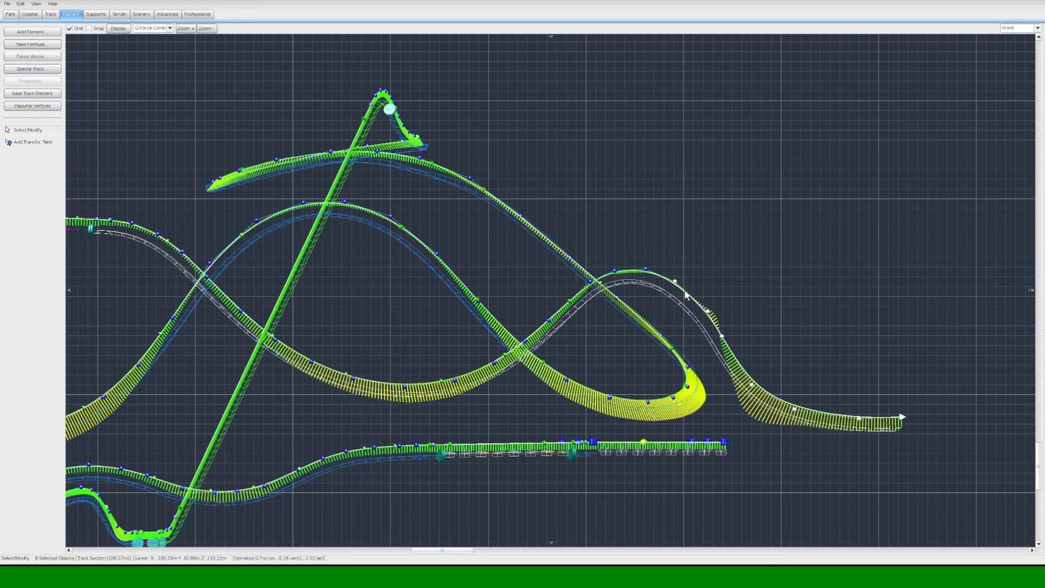
drag(687, 296, 714, 325)
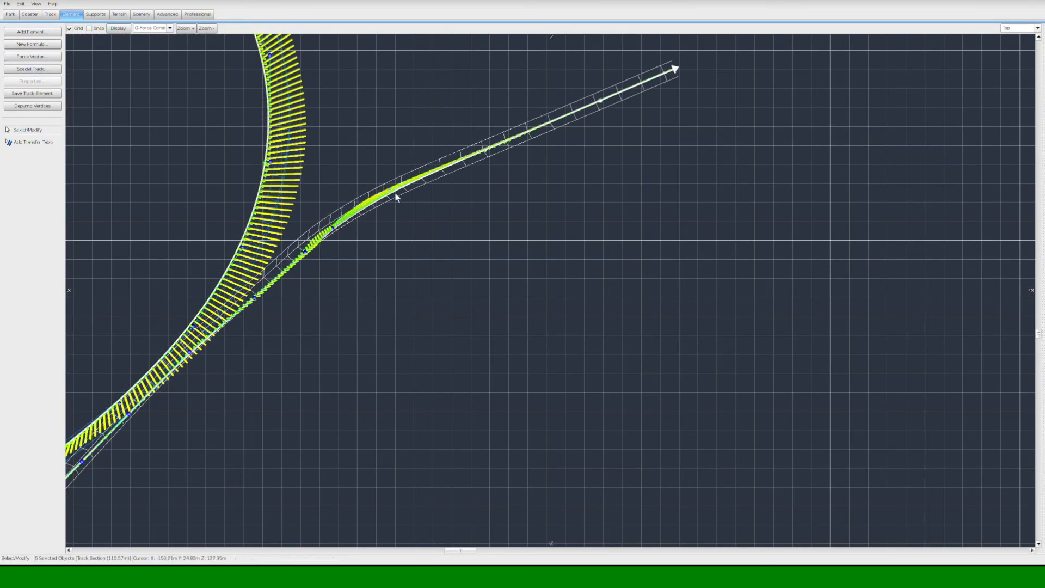
Rotate the last selected vertices in the top view so the track curves after the hill
key(r)
drag(595, 129, 625, 137)
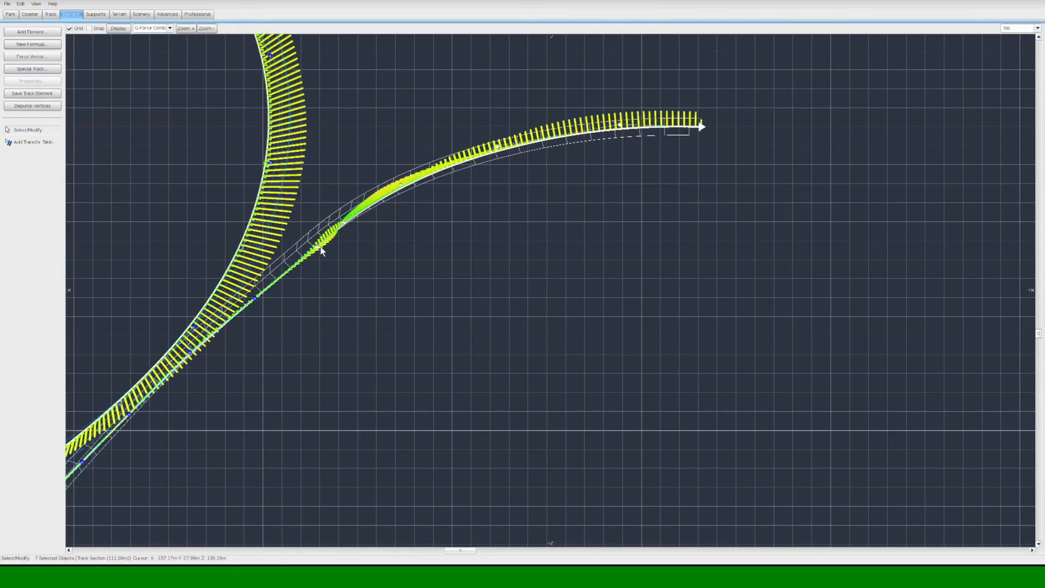
drag(326, 223, 645, 145)
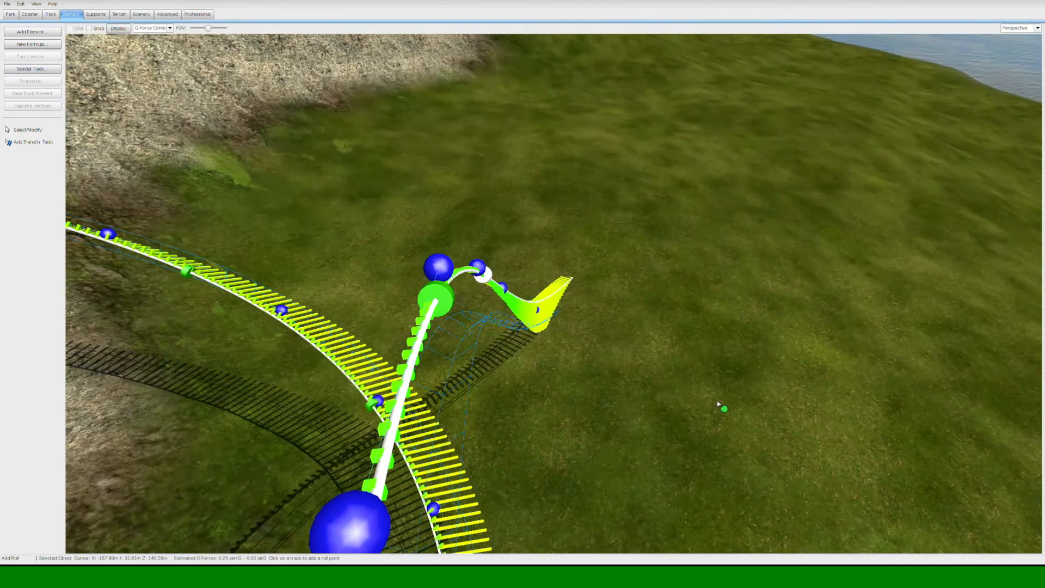
Place a roll point on the descending curve and add vertices at the track's end to continue the turn in the top view
double_click(536, 296)
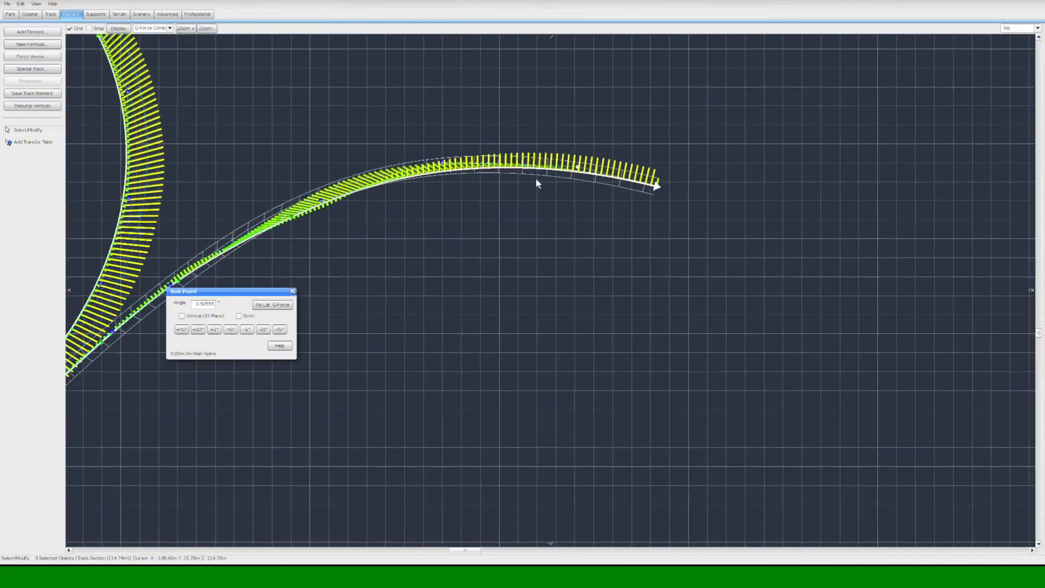
double_click(657, 186)
click(718, 230)
click(736, 302)
right_drag(737, 303, 766, 186)
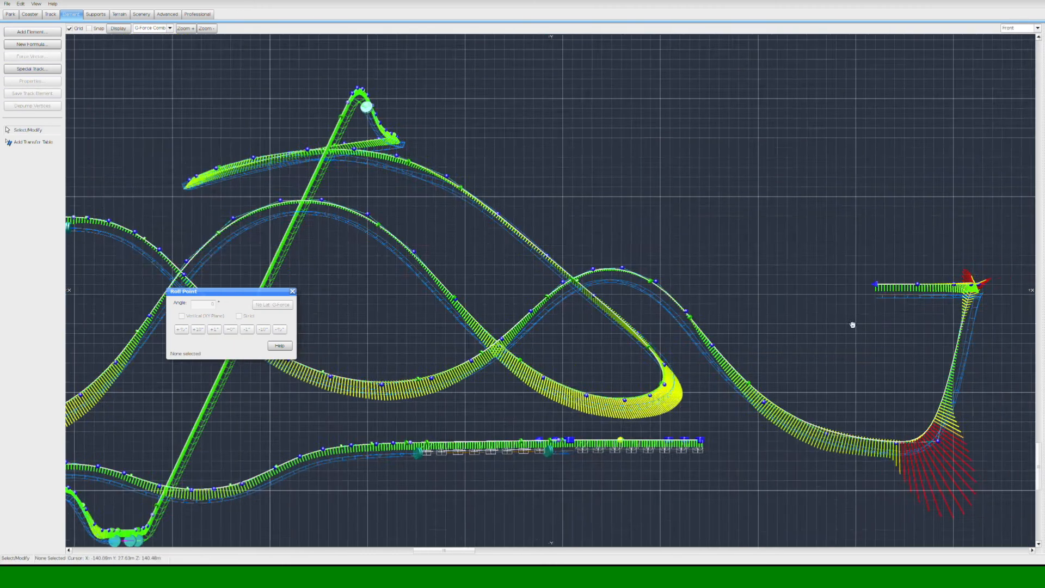
Switch the track display to Spline and reposition the turnaround's vertices in the top view to round out the curve
click(153, 28)
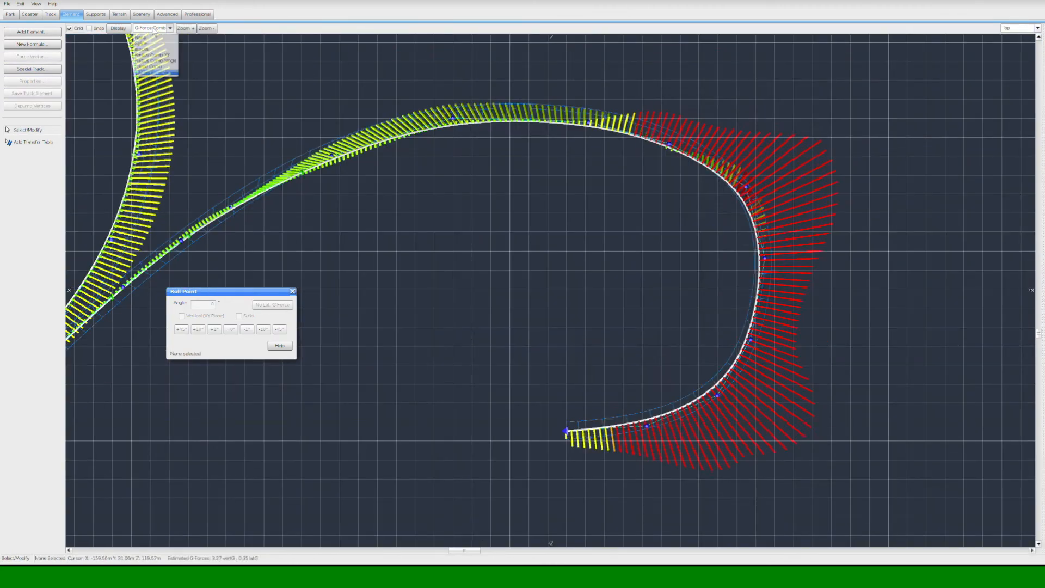
click(143, 44)
click(589, 123)
drag(668, 144, 688, 150)
right_drag(702, 188, 630, 103)
drag(702, 269, 717, 312)
right_drag(718, 311, 741, 231)
drag(703, 278, 691, 308)
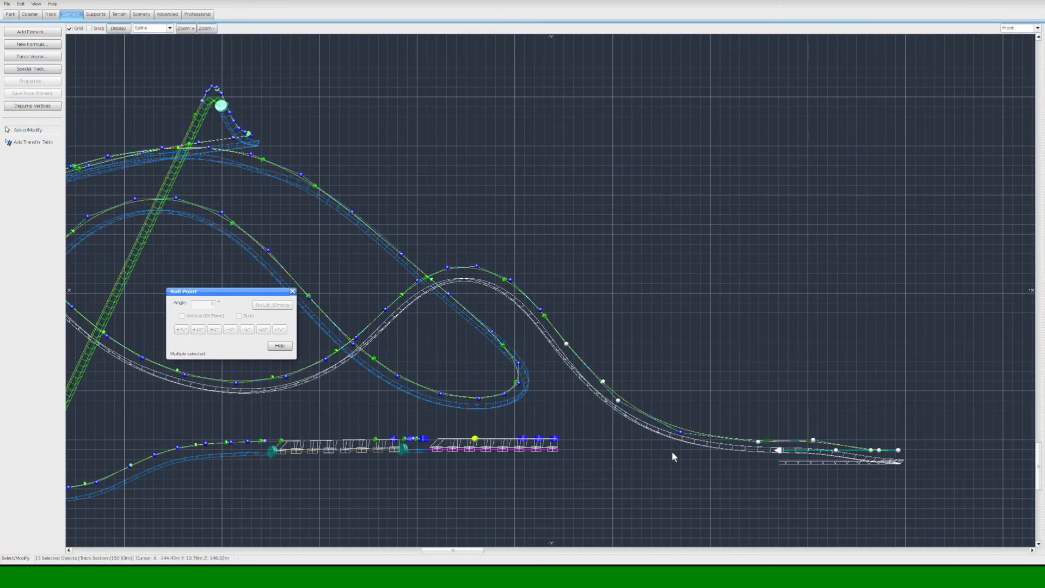
Adjust the heights of the turnaround's vertices in the front view, checking the shape in the perspective view
drag(673, 457, 641, 370)
drag(832, 383, 831, 370)
right_drag(831, 370, 705, 359)
click(1023, 28)
click(1023, 67)
drag(608, 369, 608, 355)
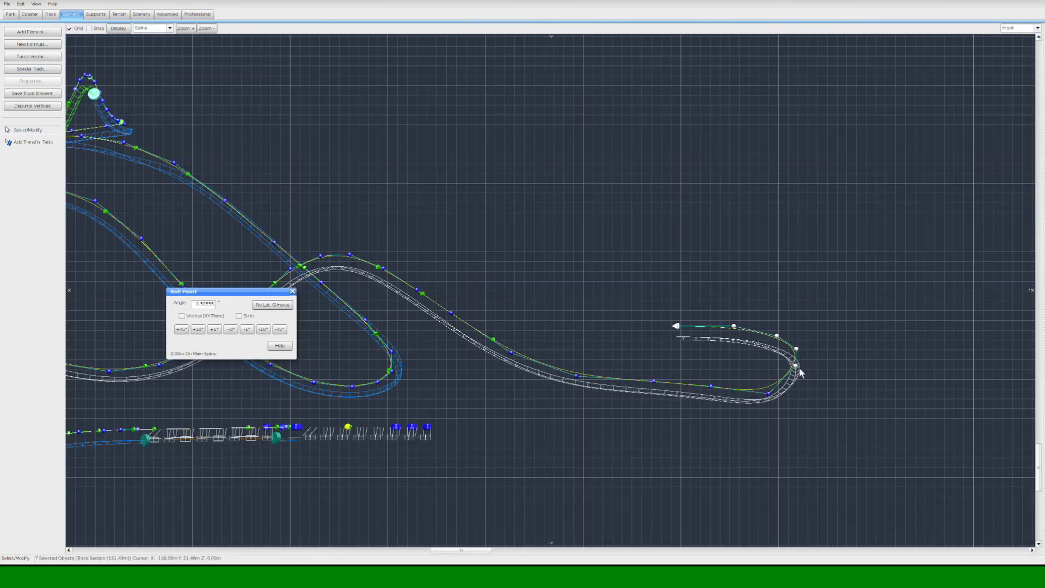
drag(800, 373, 806, 422)
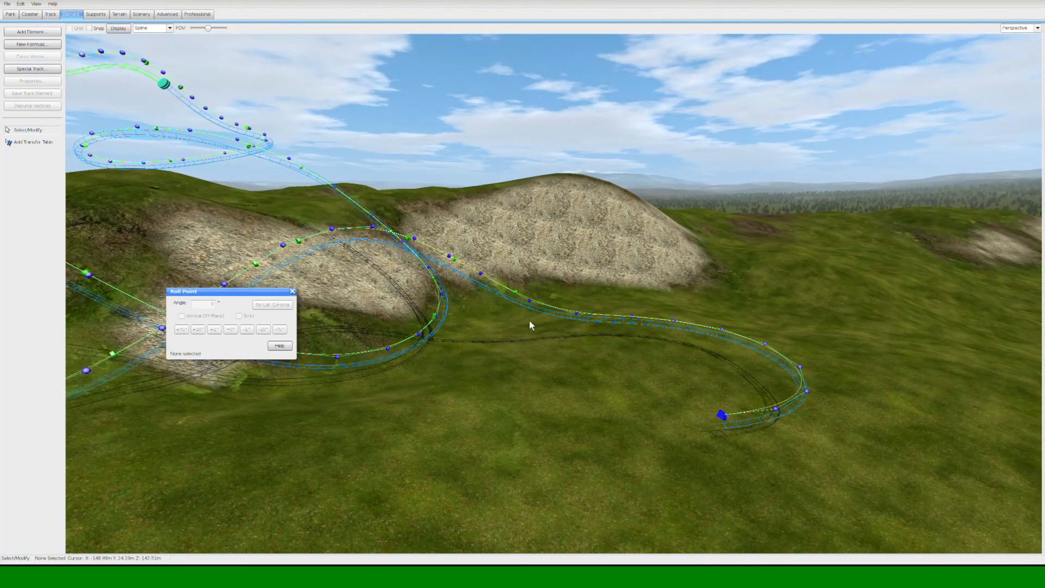
Move and rotate the last vertices of the turnaround in the top view to refine how the turn closes
drag(514, 257, 807, 376)
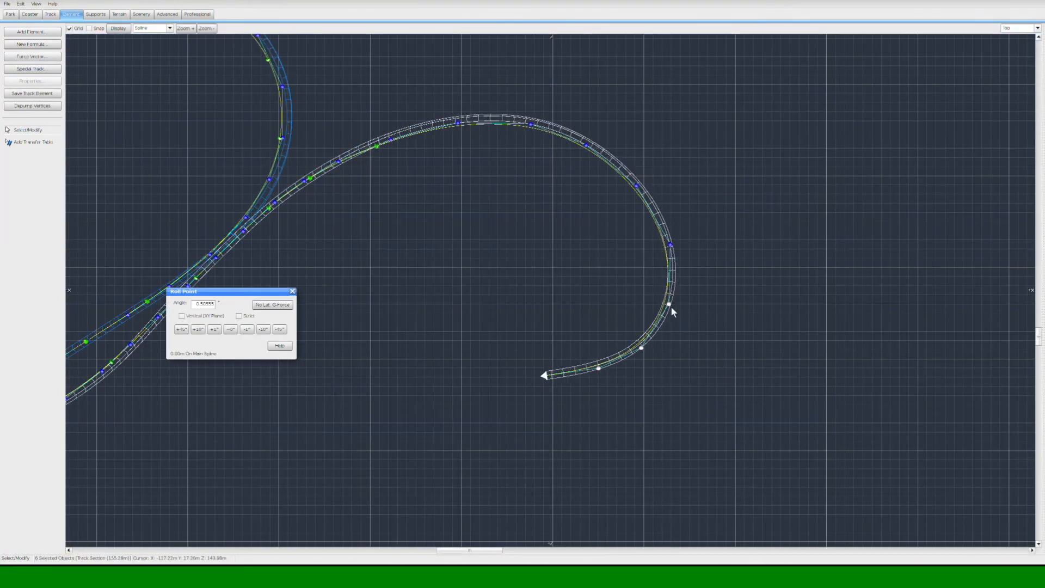
drag(668, 305, 659, 309)
shift+click(658, 309)
key(r)
drag(604, 304, 641, 368)
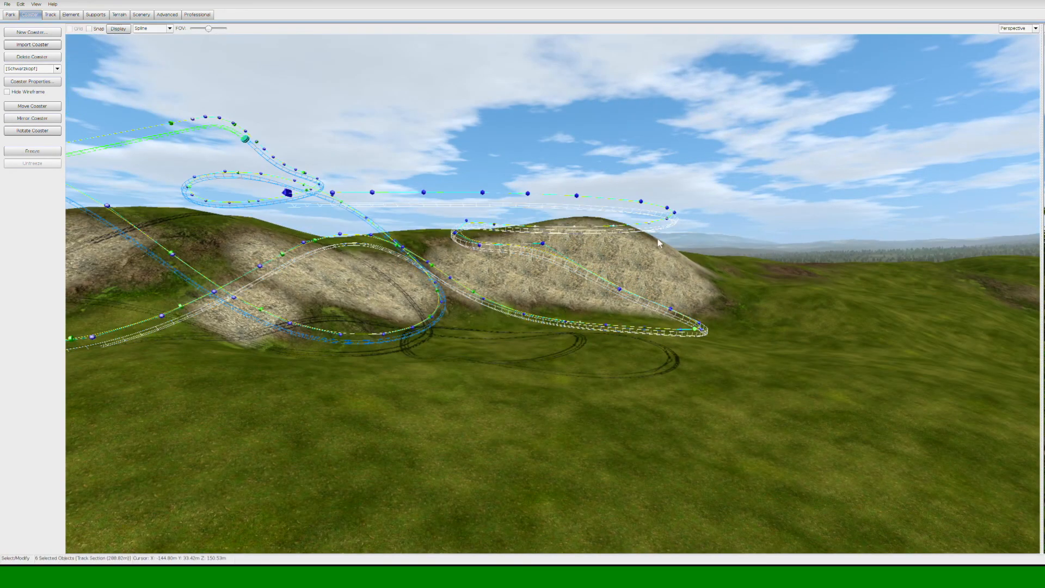
Select the flat end section's vertices and move them in the front view to shape a rise out of the dip
shift+drag(573, 204, 583, 206)
right_drag(584, 207, 508, 276)
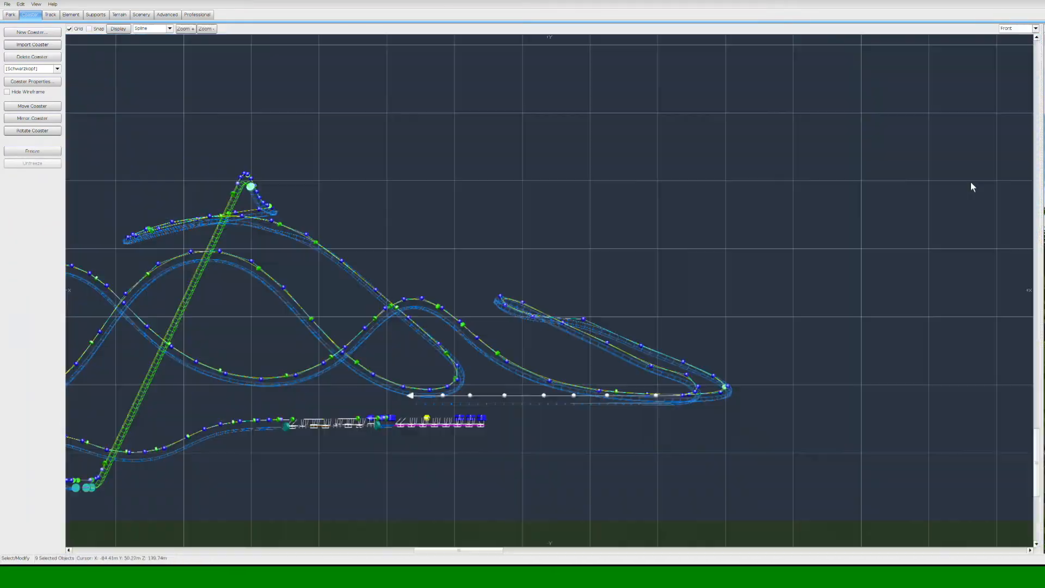
scroll(610, 400, up, 2)
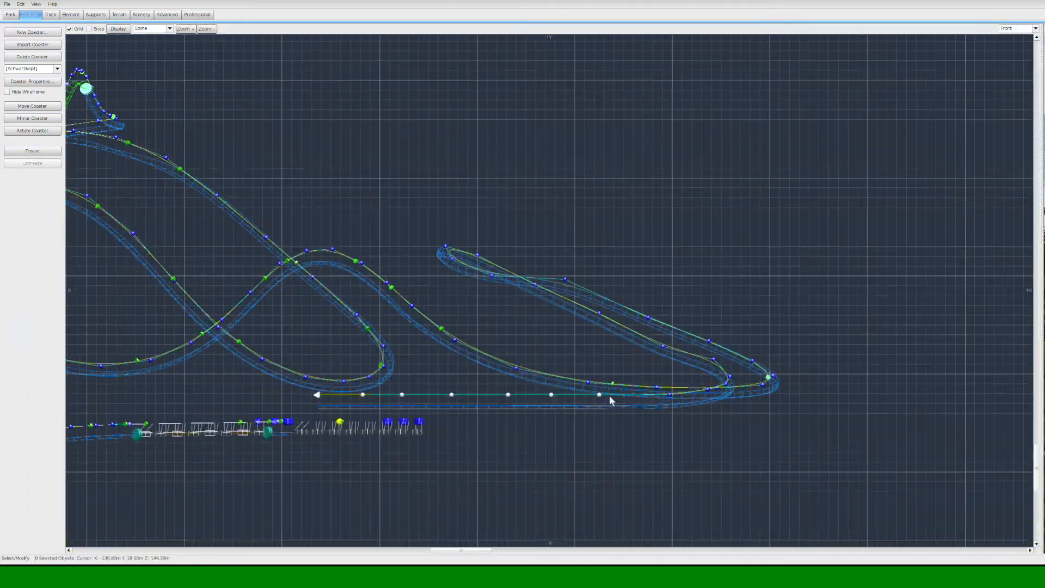
drag(510, 379, 546, 329)
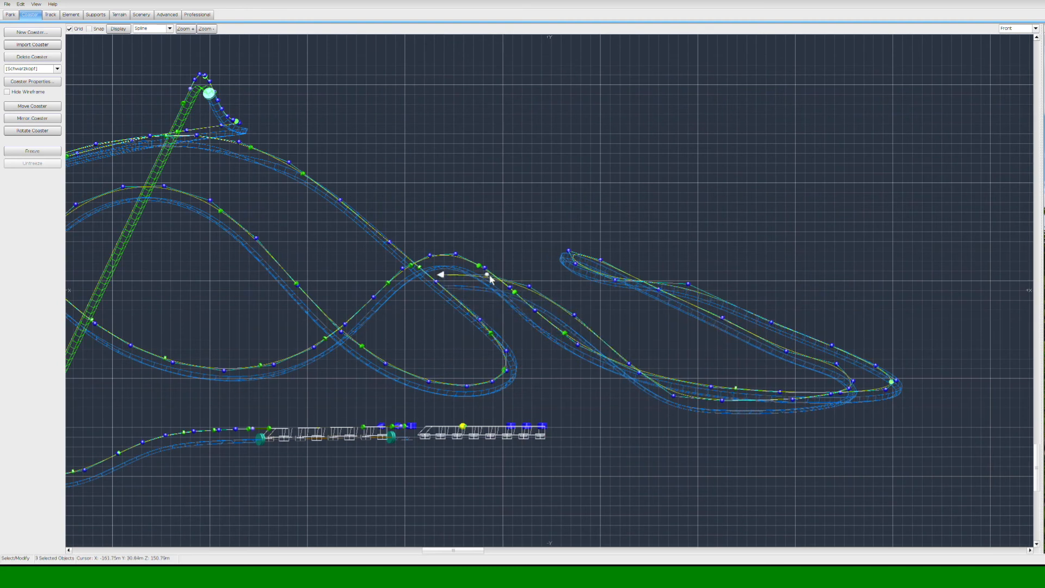
Switch the track display to Speed Comb and lower the vertices along the final dip in the front view to form a smooth valley
click(162, 31)
click(152, 44)
drag(629, 363, 630, 375)
shift+click(674, 396)
shift+click(722, 400)
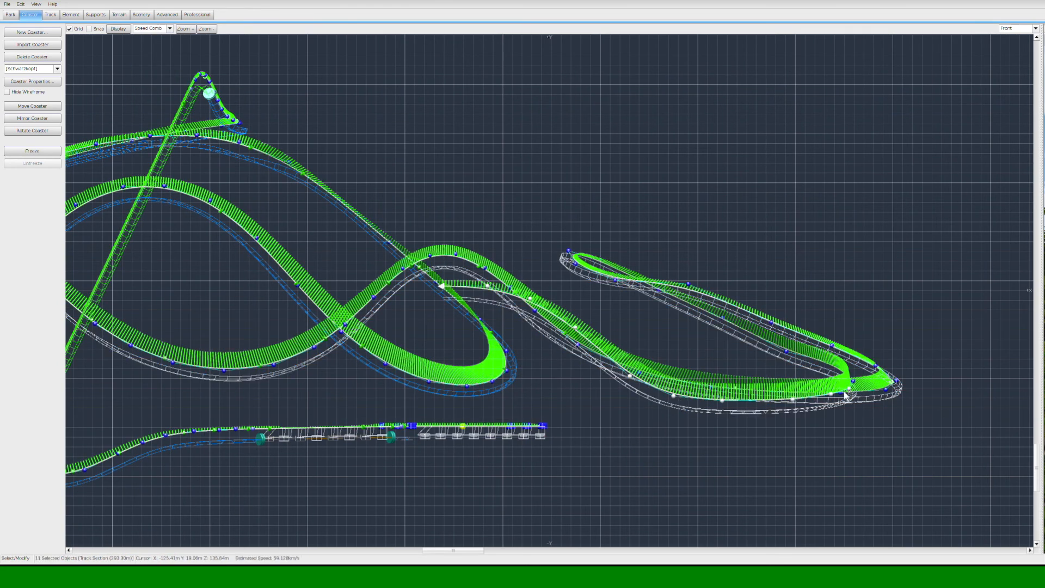
drag(849, 388, 849, 392)
shift+click(849, 392)
drag(831, 398, 831, 404)
shift+click(830, 404)
drag(792, 410, 792, 415)
shift+click(791, 414)
shift+click(721, 419)
drag(673, 414, 669, 420)
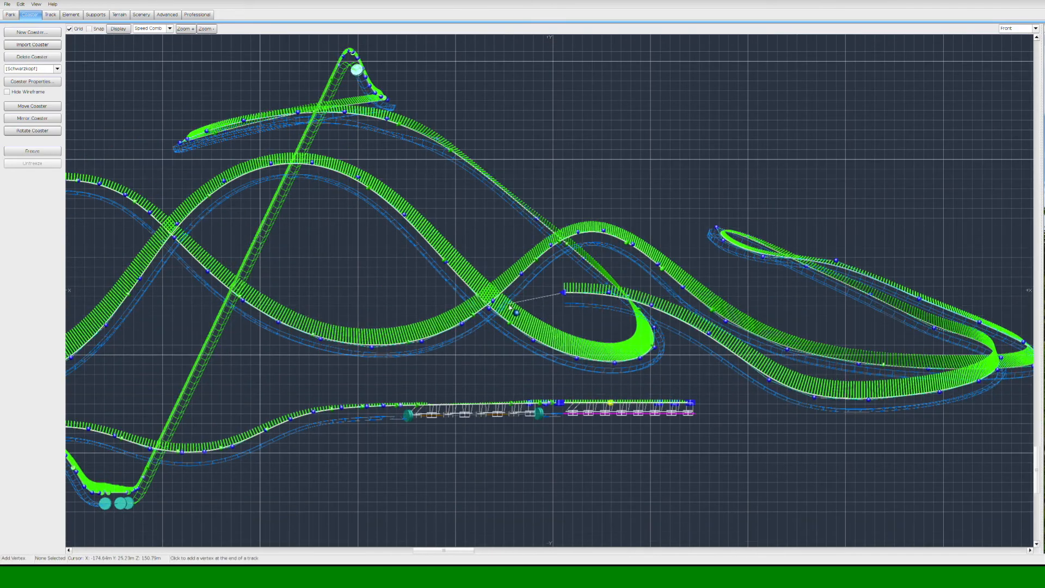
Extend the track beyond the final dip with another vertex in the front view and switch to the element tools
drag(471, 329, 447, 312)
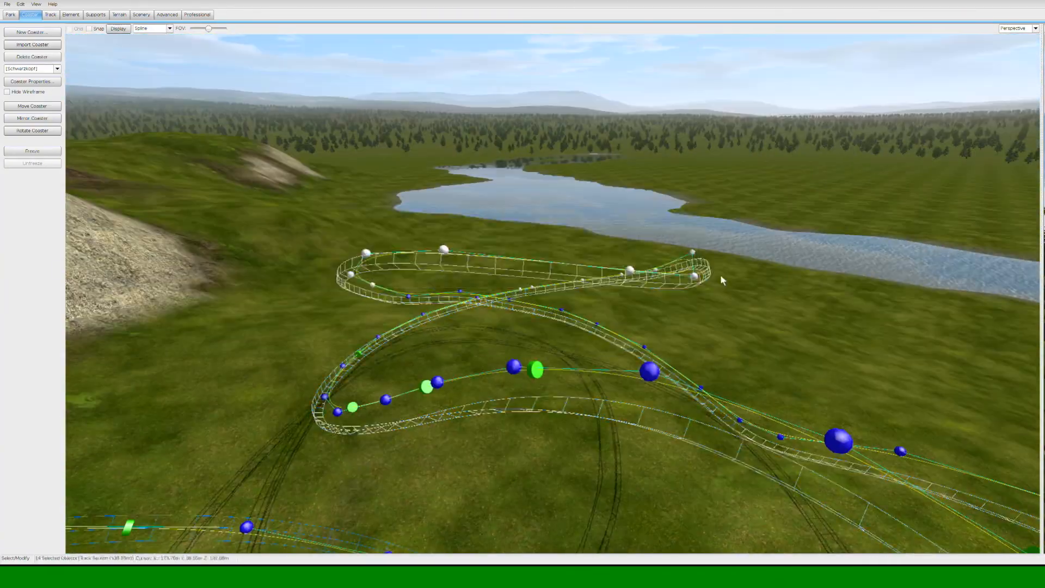
click(69, 16)
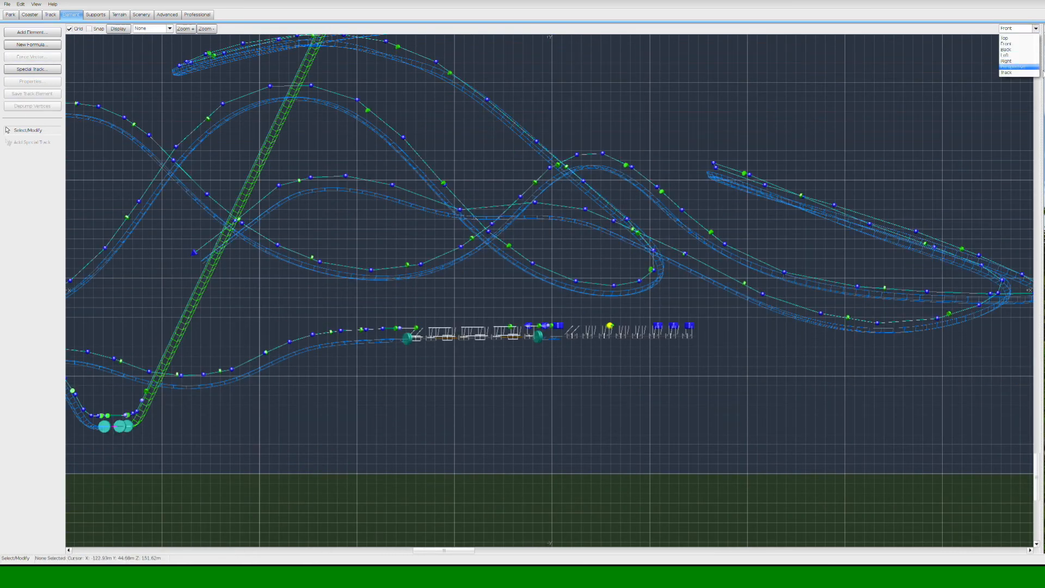
Switch to the perspective view and select and move trees crowding the frozen coaster's track
click(1013, 66)
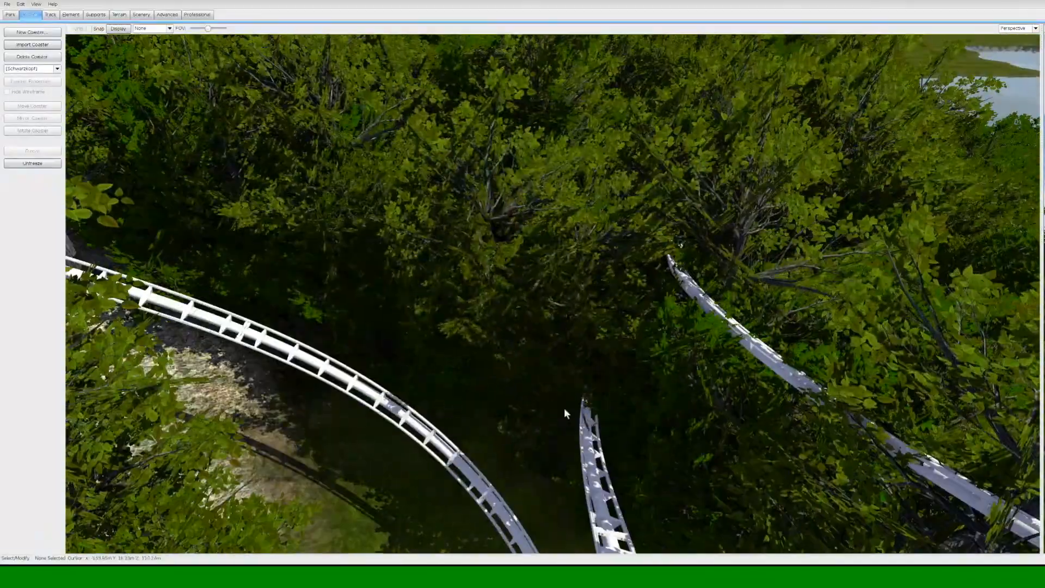
click(536, 350)
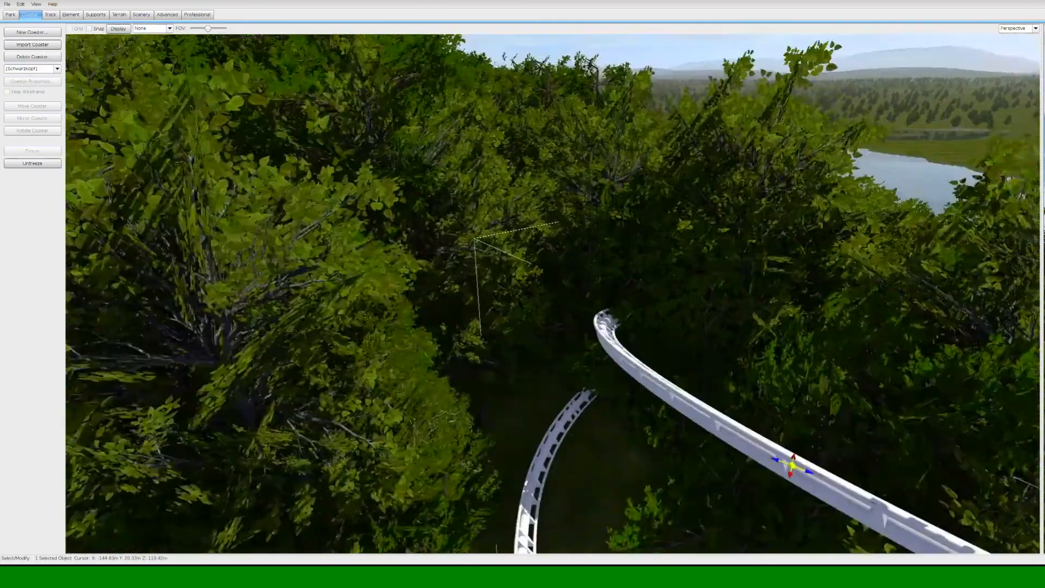
click(544, 319)
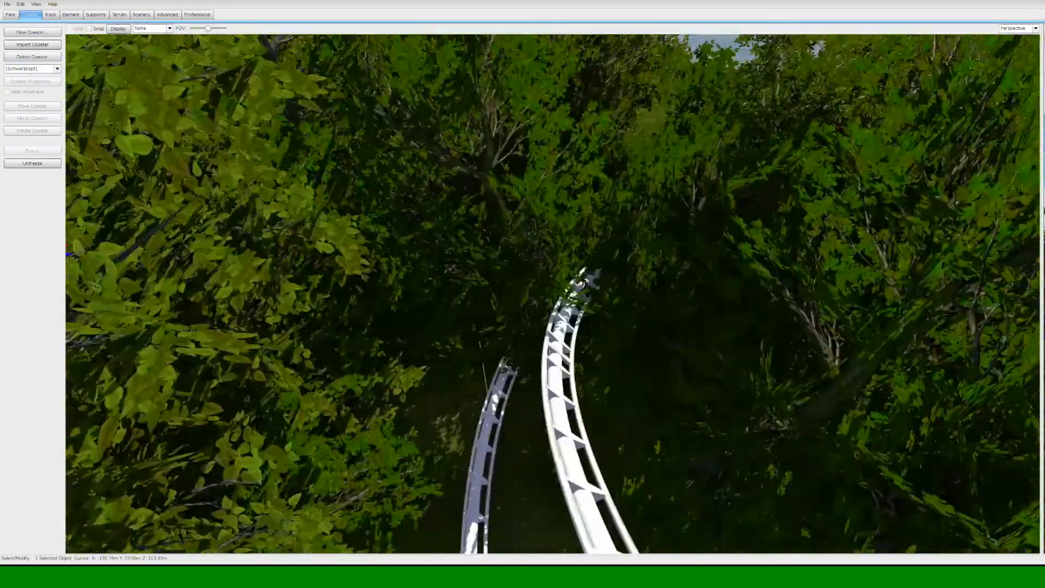
click(596, 313)
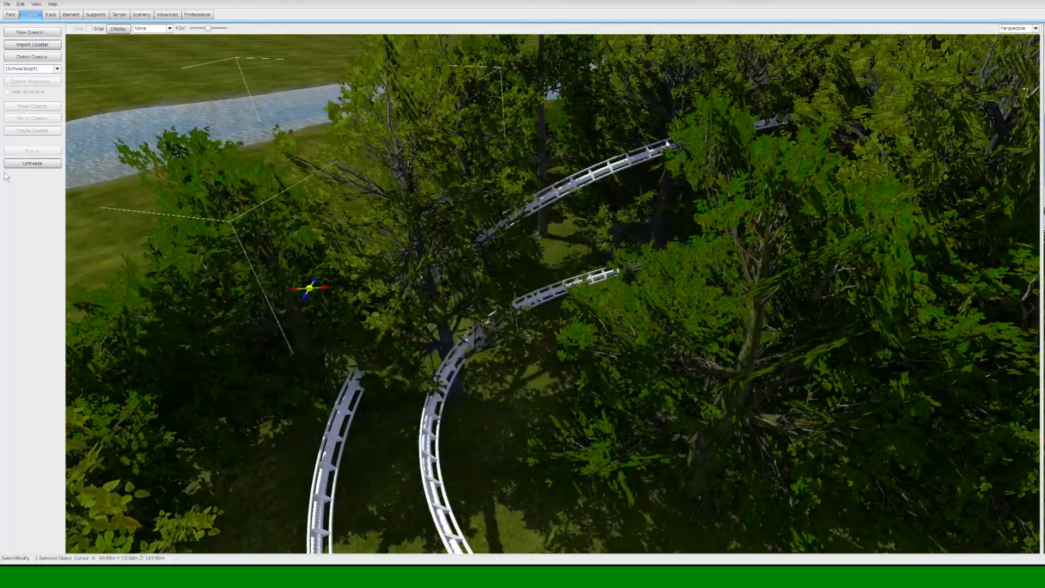
drag(309, 288, 598, 261)
right_drag(544, 272, 541, 442)
drag(541, 442, 418, 275)
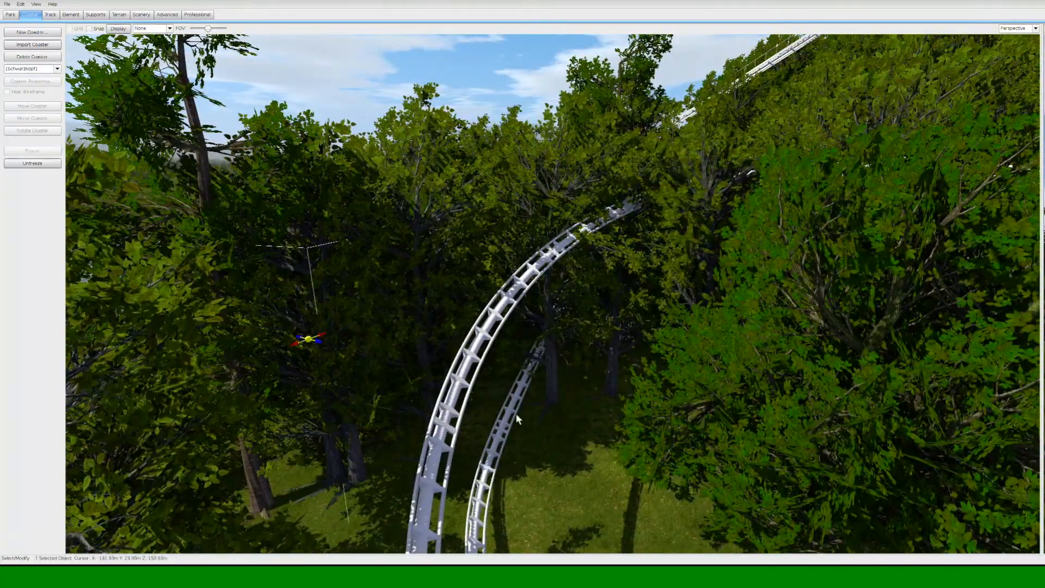
Delete the four trees that crowd the curved track sections in the forest
drag(517, 419, 573, 380)
right_drag(573, 381, 563, 243)
key(Delete)
click(579, 403)
key(Delete)
click(534, 353)
key(Delete)
click(593, 325)
key(Delete)
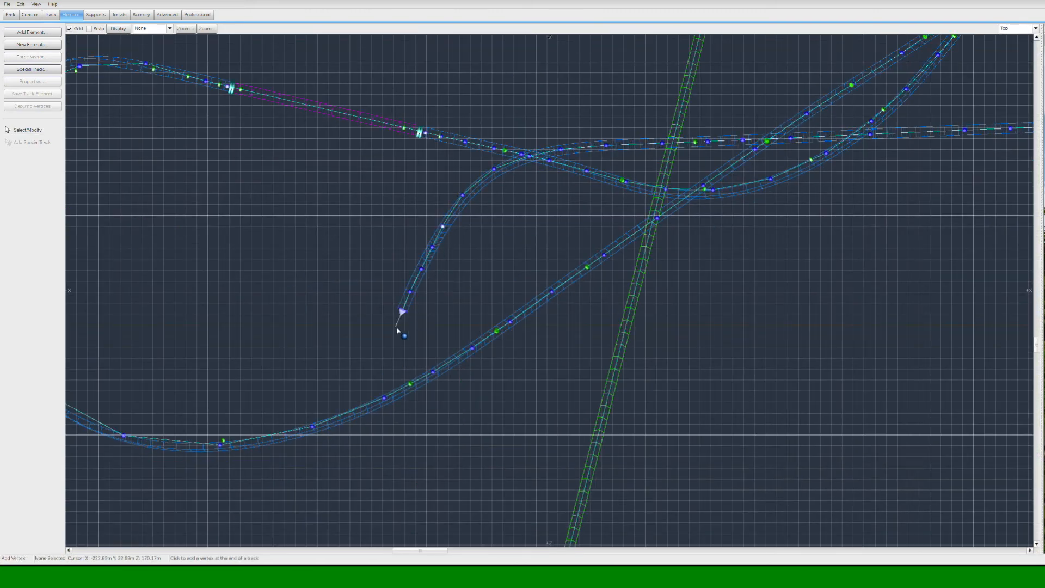
Select the extended end section's vertices, shape them into a hill over the crossing track, and depump the vertices
drag(452, 385, 275, 510)
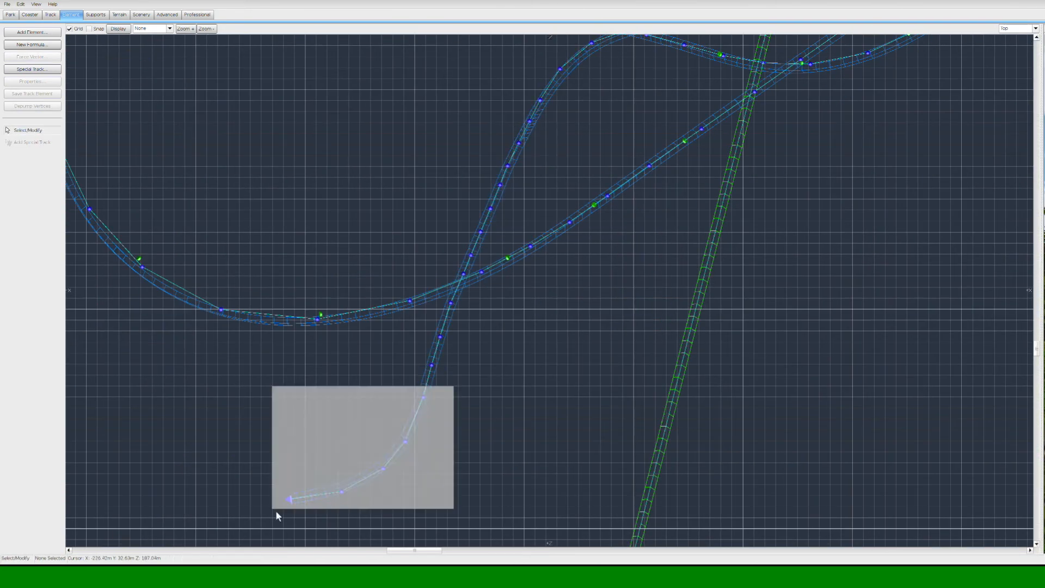
drag(438, 263, 527, 147)
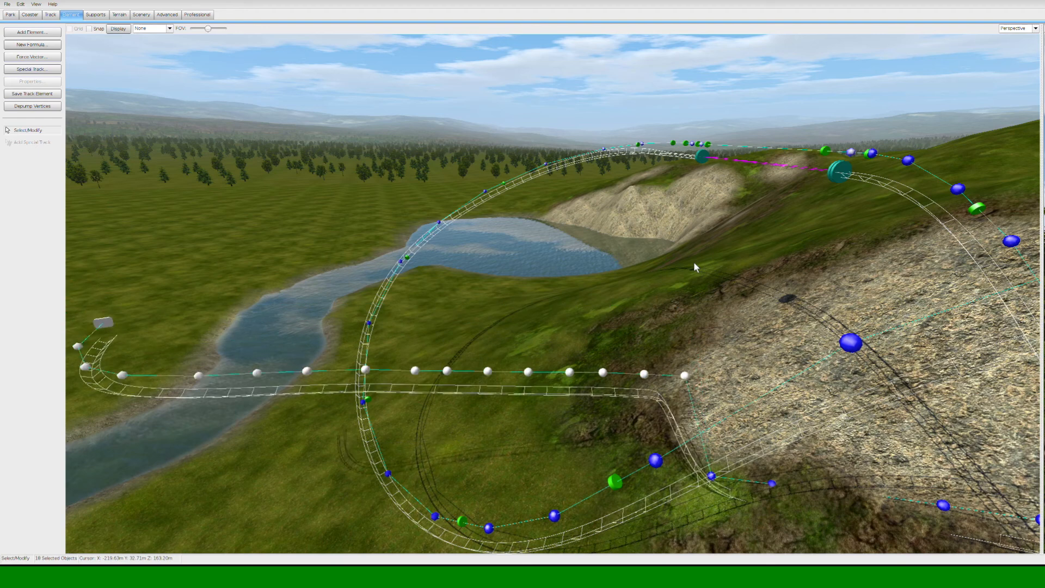
drag(694, 267, 693, 324)
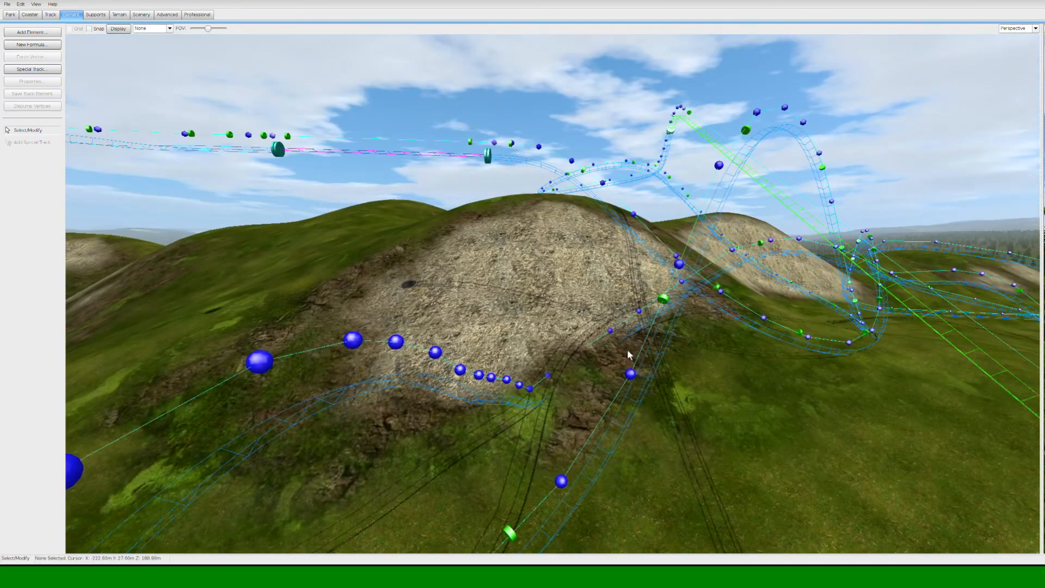
click(41, 107)
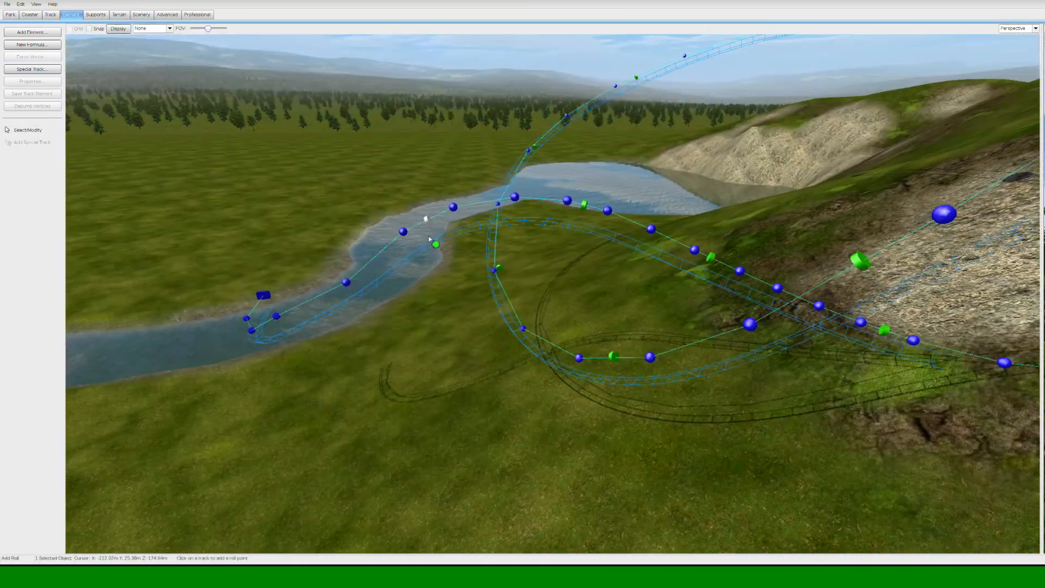
click(44, 108)
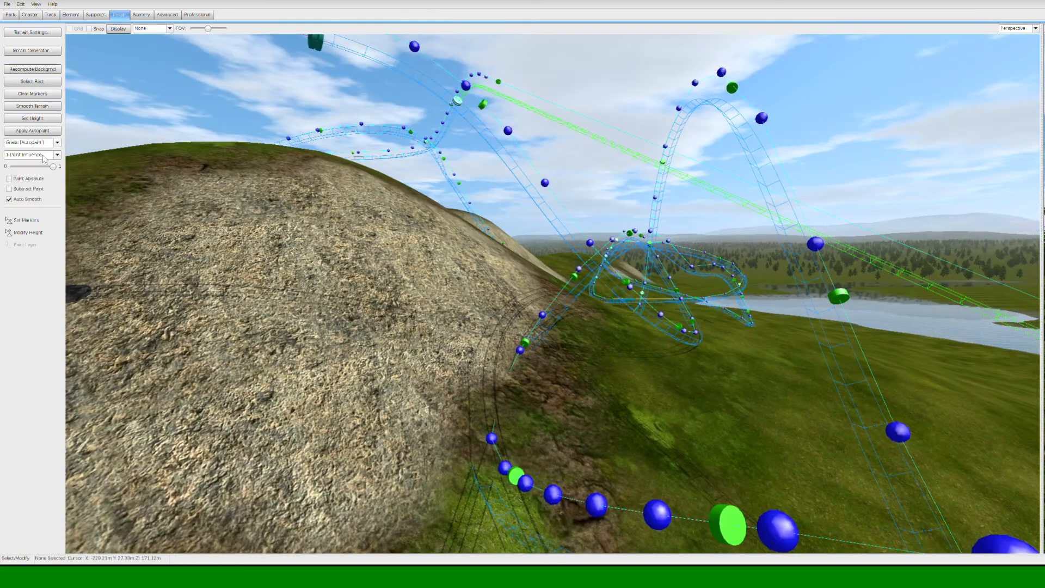
Add vertices in the top view to carry the track end around a wide loop beside the river and back across the track
drag(468, 381, 452, 346)
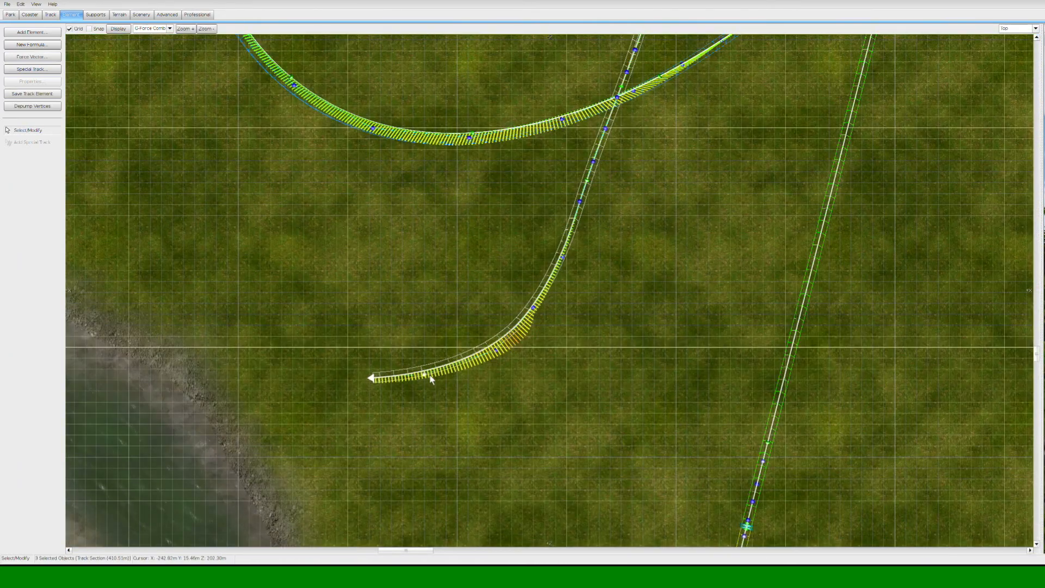
click(279, 367)
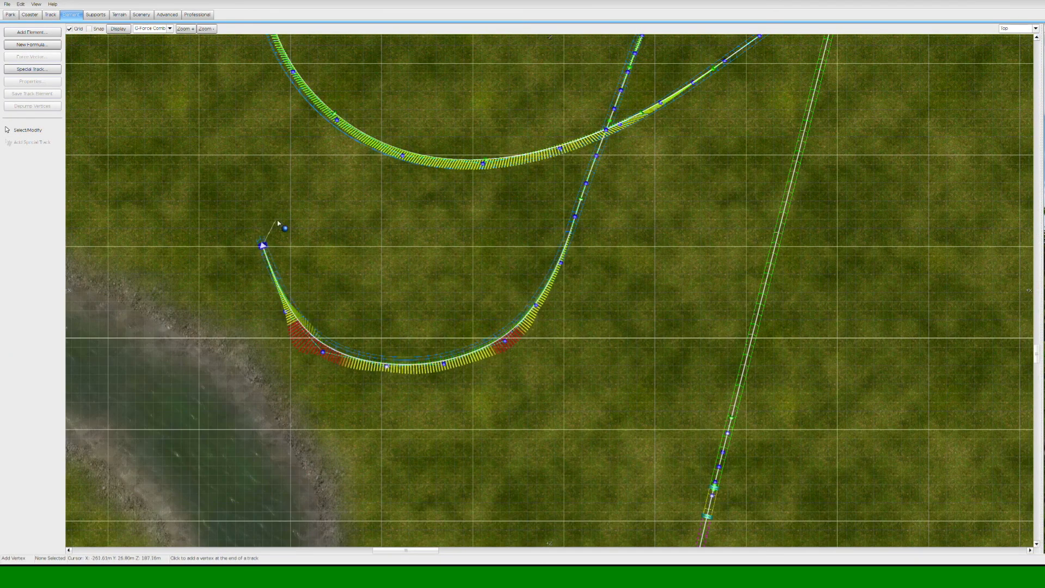
click(349, 154)
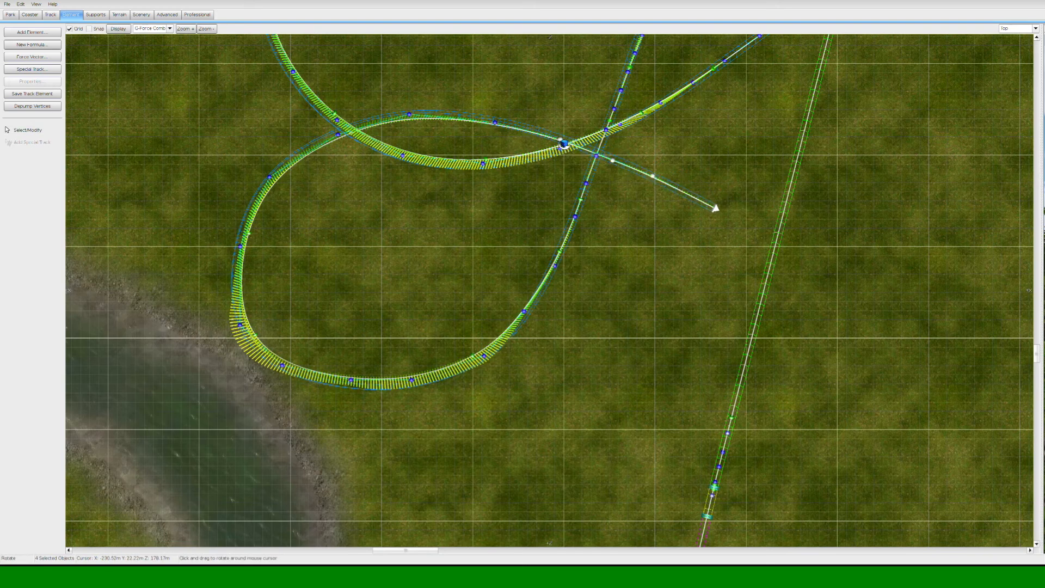
click(1012, 67)
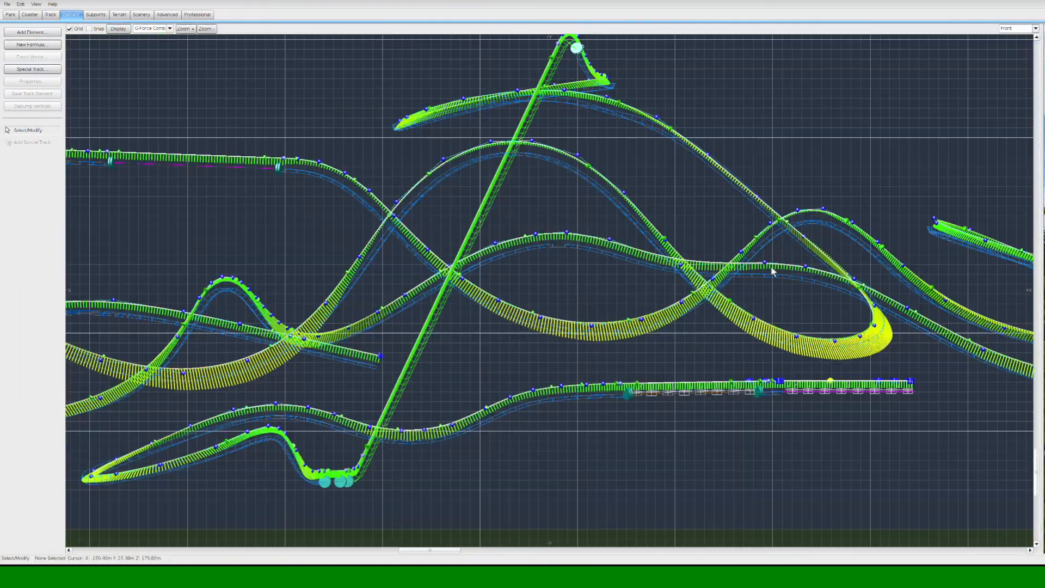
Extend the track end in the front view with vertices forming a low hill and a drop
click(552, 306)
click(584, 304)
click(625, 299)
click(659, 291)
click(694, 286)
click(725, 288)
click(755, 294)
click(794, 316)
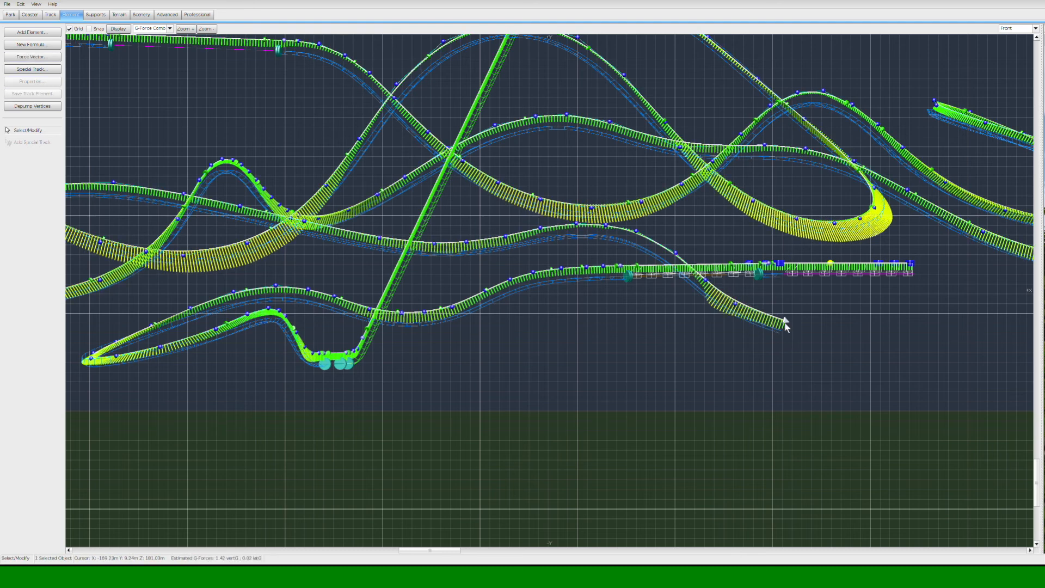
Adjust the end vertex in the front view and add vertices through a valley, a second hill and its descent
drag(785, 320, 793, 320)
key(a)
click(847, 319)
middle_drag(871, 318, 712, 341)
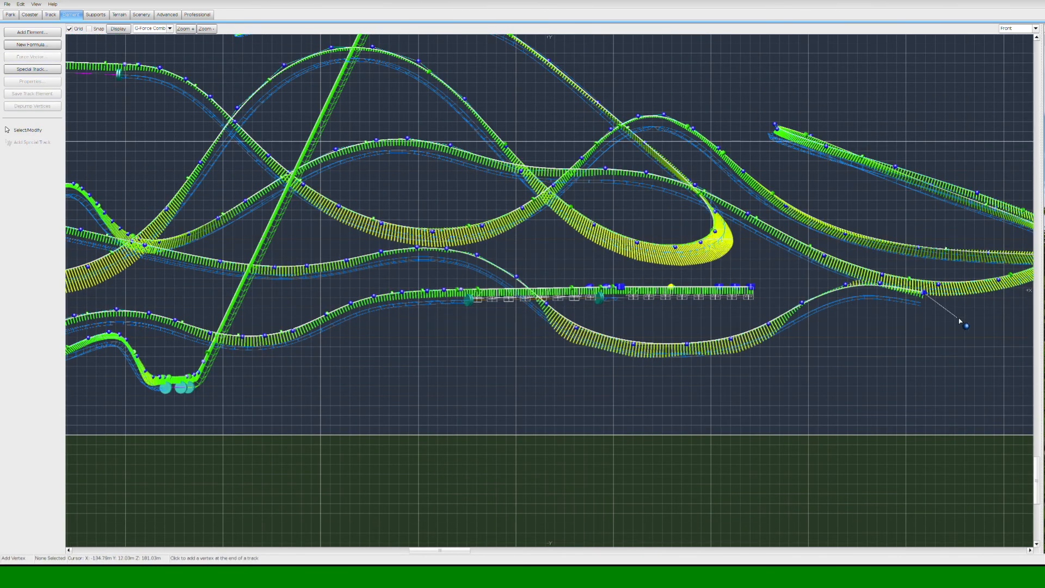
middle_drag(955, 316, 754, 316)
click(764, 306)
click(793, 321)
click(825, 336)
click(850, 341)
key(Escape)
Add vertices in the top view to turn the track end around toward the existing brake section
key(t)
middle_drag(612, 253, 596, 241)
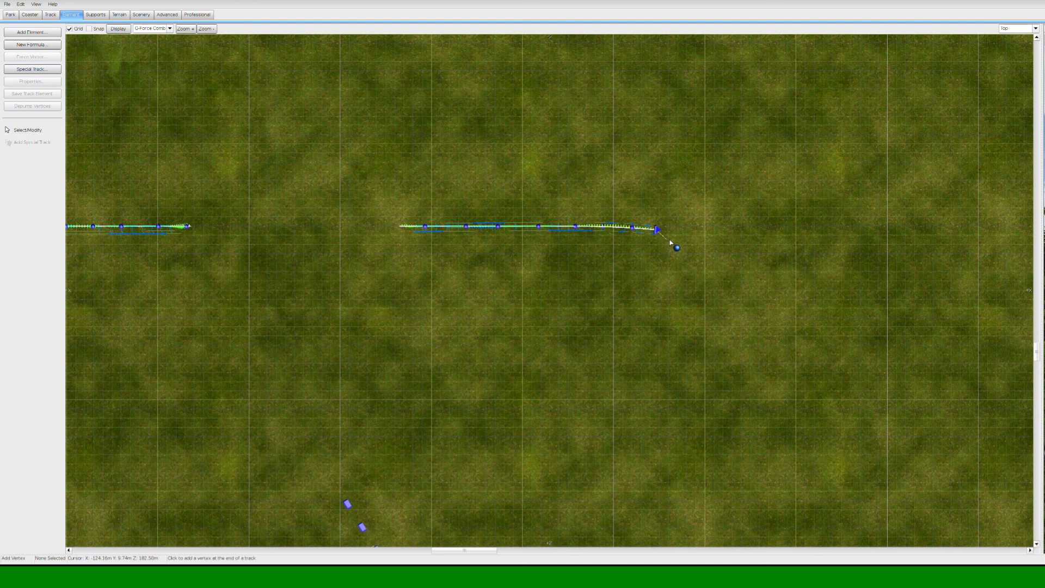
key(a)
click(716, 258)
click(731, 286)
middle_drag(741, 312, 732, 221)
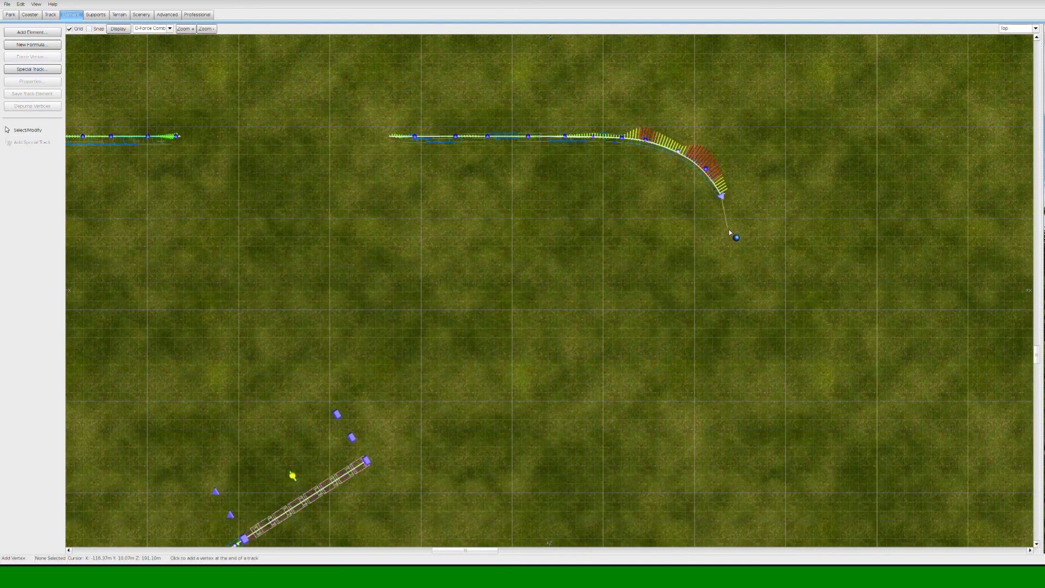
click(619, 325)
key(Escape)
Select the turnaround's vertices and raise its level exit in the front view
click(602, 142)
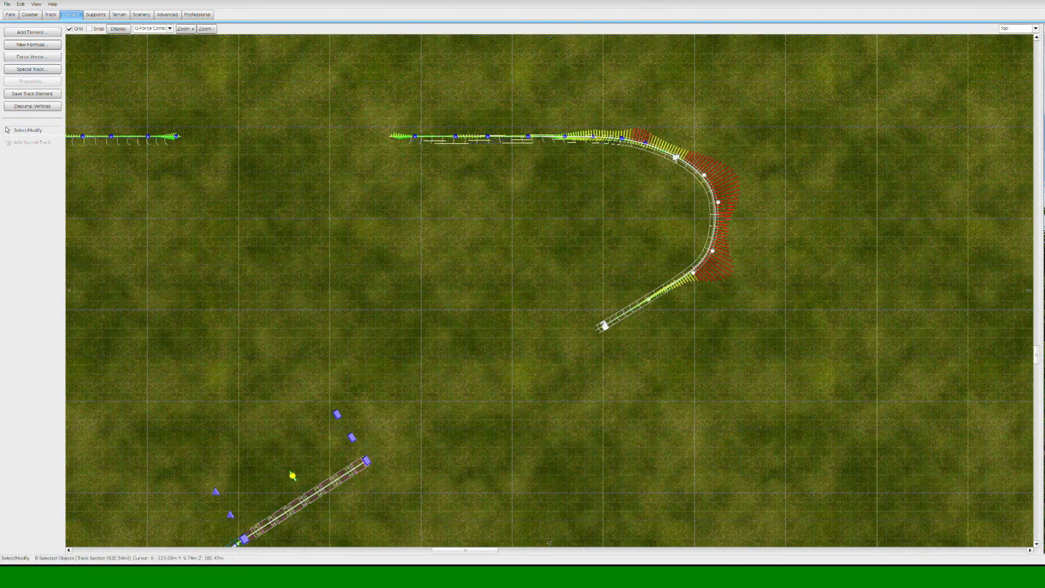
key(Escape)
click(1034, 28)
click(1017, 53)
click(1034, 28)
click(1016, 67)
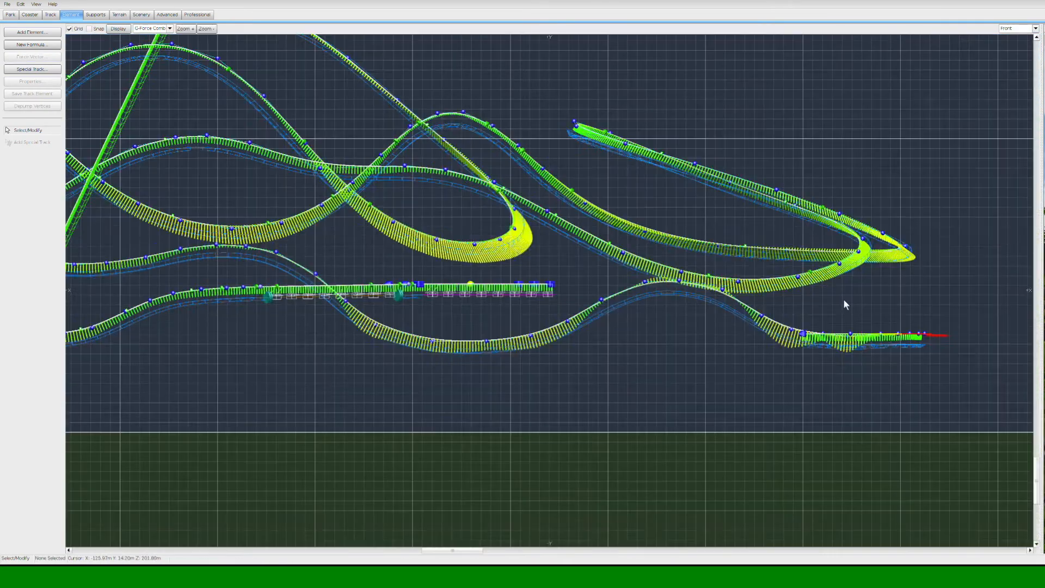
right_drag(844, 300, 766, 288)
drag(865, 343, 691, 292)
scroll(870, 346, up, 3)
drag(856, 304, 725, 279)
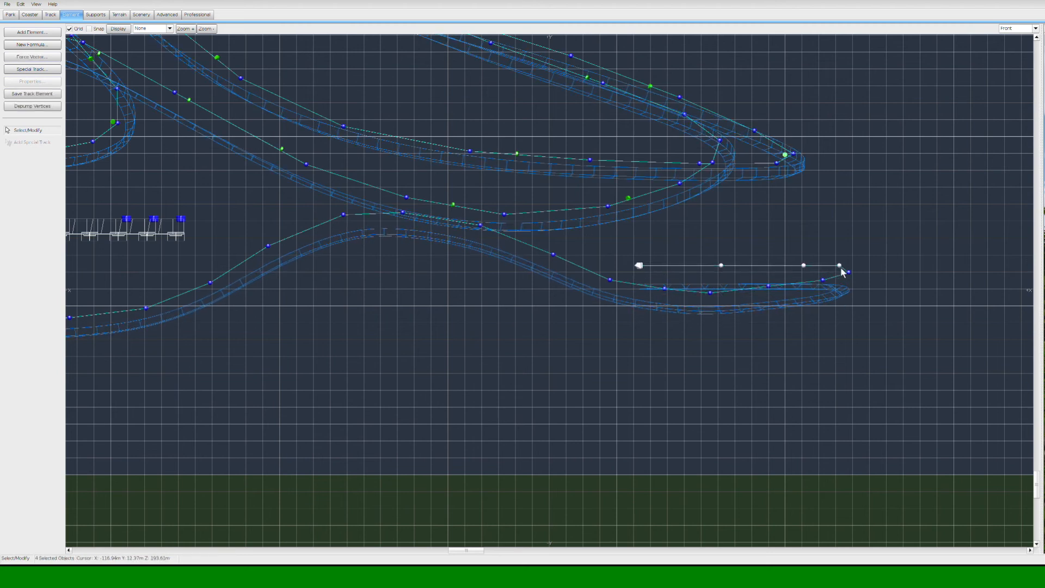
Undo the last two changes and move the turnaround's exit vertices individually in the front view to shape a gradual climb
key(ctrl+z)
key(ctrl+z)
drag(828, 274, 827, 261)
drag(854, 254, 853, 230)
drag(842, 208, 806, 180)
drag(724, 180, 724, 176)
drag(638, 175, 637, 183)
Select the turn's exit vertices in the top view and line the straight up with the existing brake section
key(a)
key(F2)
drag(485, 311, 579, 338)
ctrl+click(653, 142)
drag(685, 156, 682, 150)
ctrl+click(681, 149)
scroll(707, 166, up, 1)
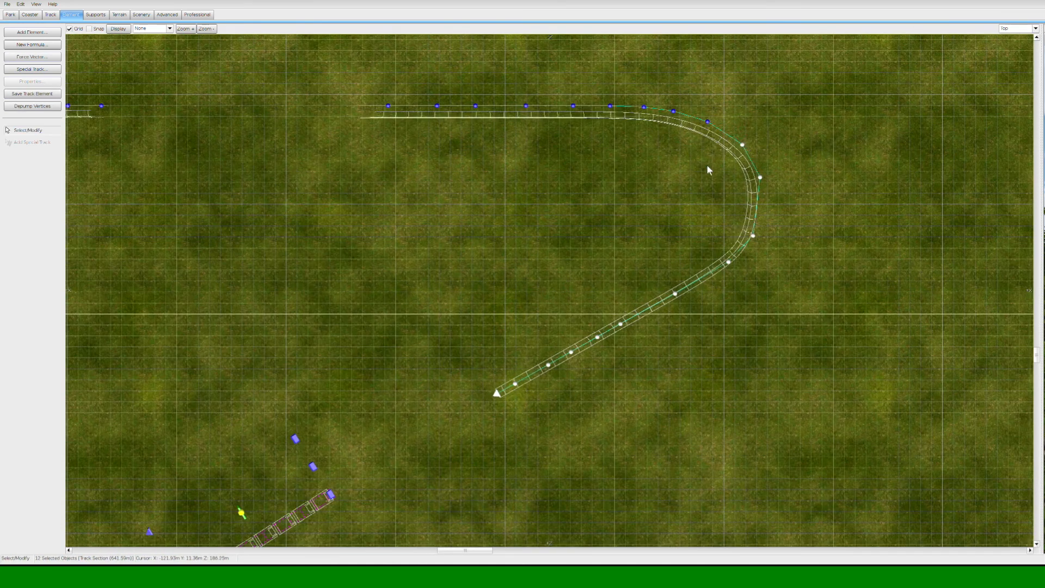
Add vertices that run the straight exit up to the brake section and check a vertex's settings
key(a)
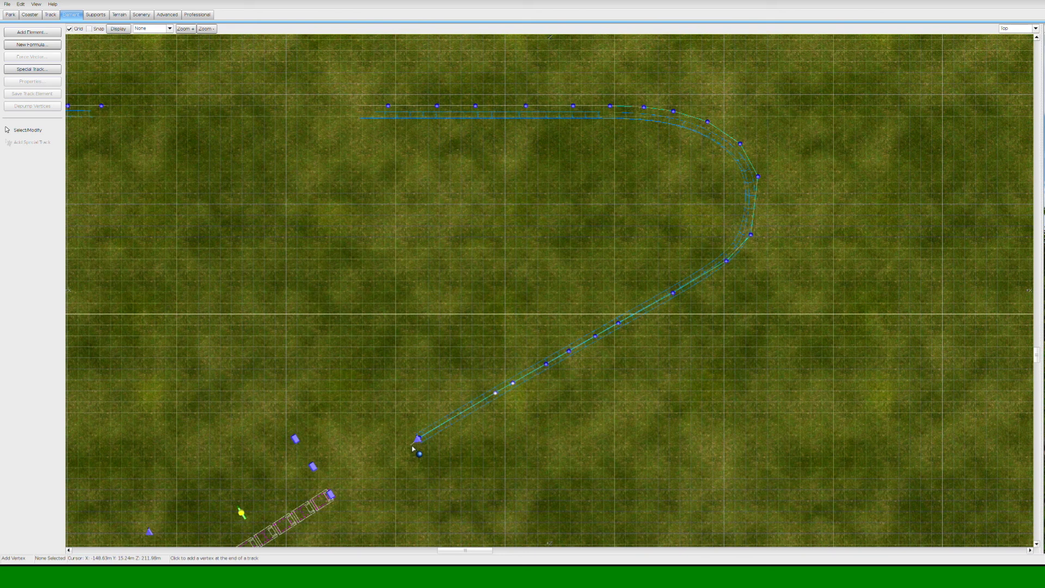
click(346, 483)
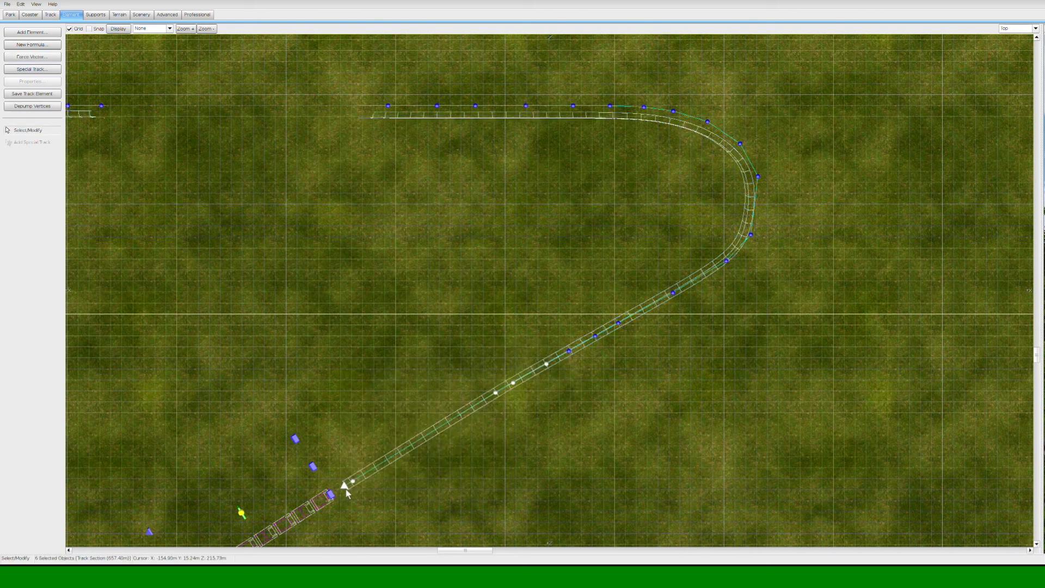
double_click(241, 512)
click(527, 338)
click(357, 481)
click(596, 336)
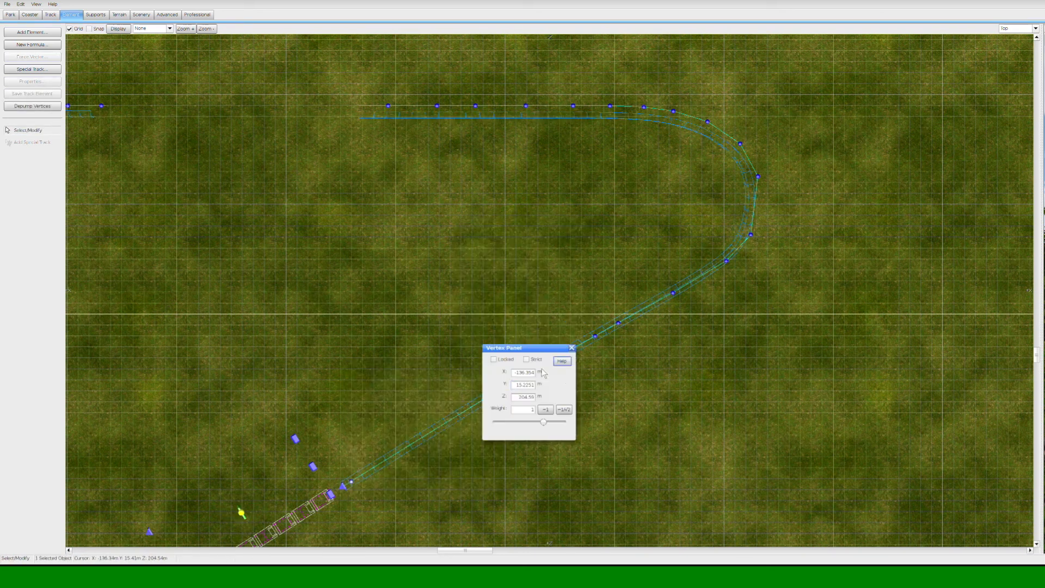
click(571, 347)
Place a type separator on the final straight in the perspective view and make the stretch beyond it a brake section
key(F1)
click(51, 14)
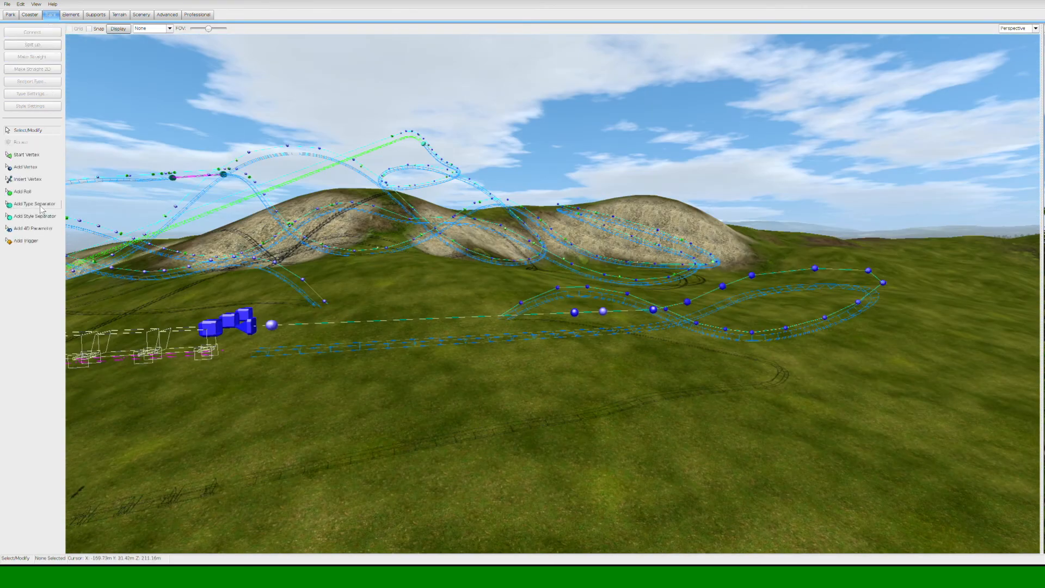
right_drag(323, 353, 500, 326)
key(Delete)
right_drag(82, 128, 163, 163)
right_drag(553, 294, 735, 243)
drag(735, 243, 566, 354)
right_drag(567, 354, 486, 332)
click(486, 332)
double_click(490, 335)
key(Return)
Add roll points along the final turnaround and set their angles to bank the curve
key(r)
right_drag(379, 257, 321, 318)
right_drag(217, 329, 424, 382)
double_click(375, 372)
click(832, 146)
click(707, 448)
right_drag(708, 337, 557, 387)
drag(557, 387, 472, 158)
Depump the vertices and fine-tune the angle of the roll point on the tightest part of the final turn
click(70, 14)
click(33, 106)
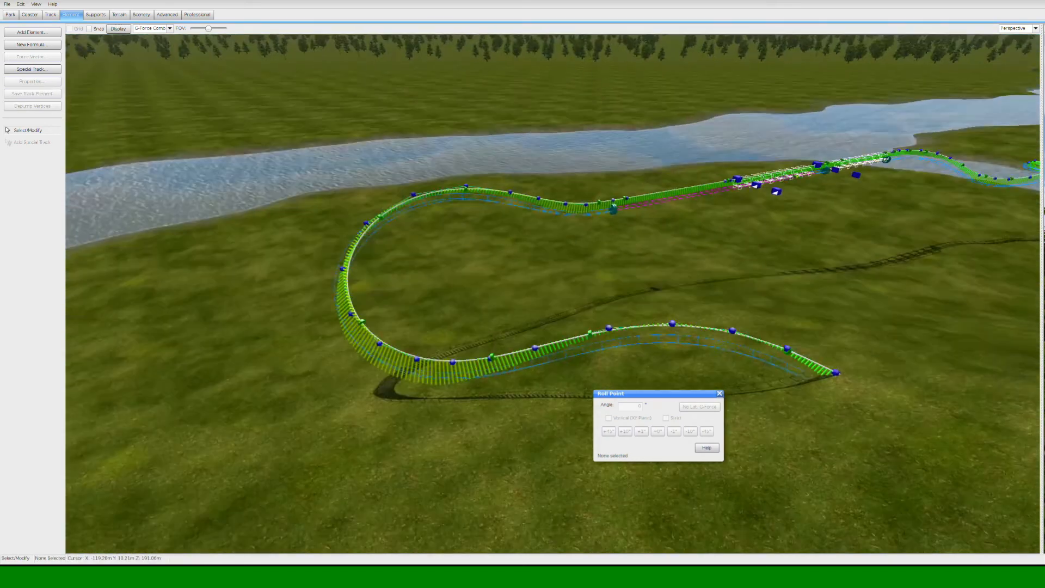
click(45, 110)
click(362, 316)
click(675, 431)
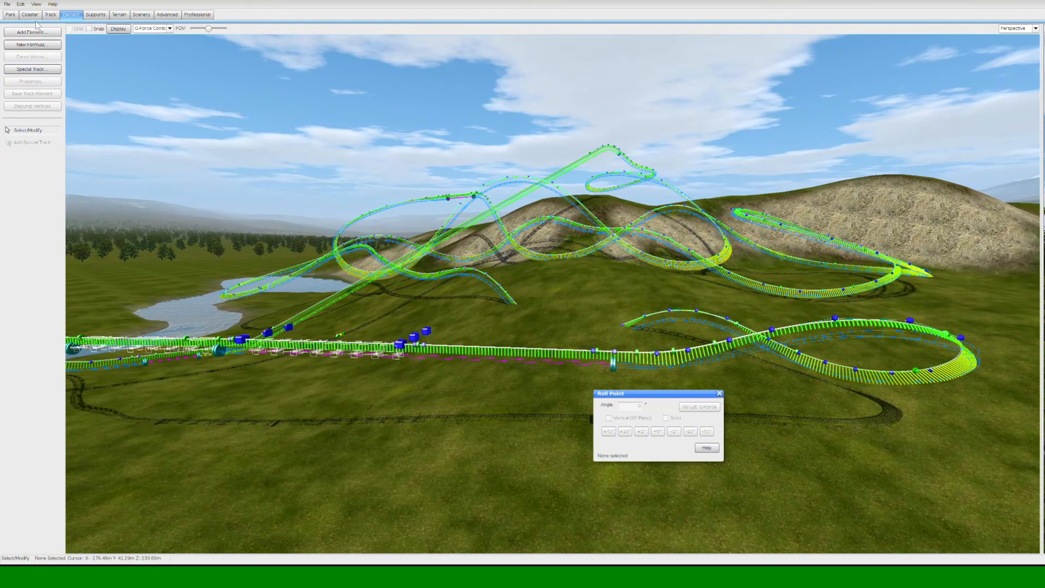
Adjust an option in the coaster's properties and close the roll point settings
click(30, 15)
click(32, 82)
click(539, 209)
click(590, 365)
click(719, 393)
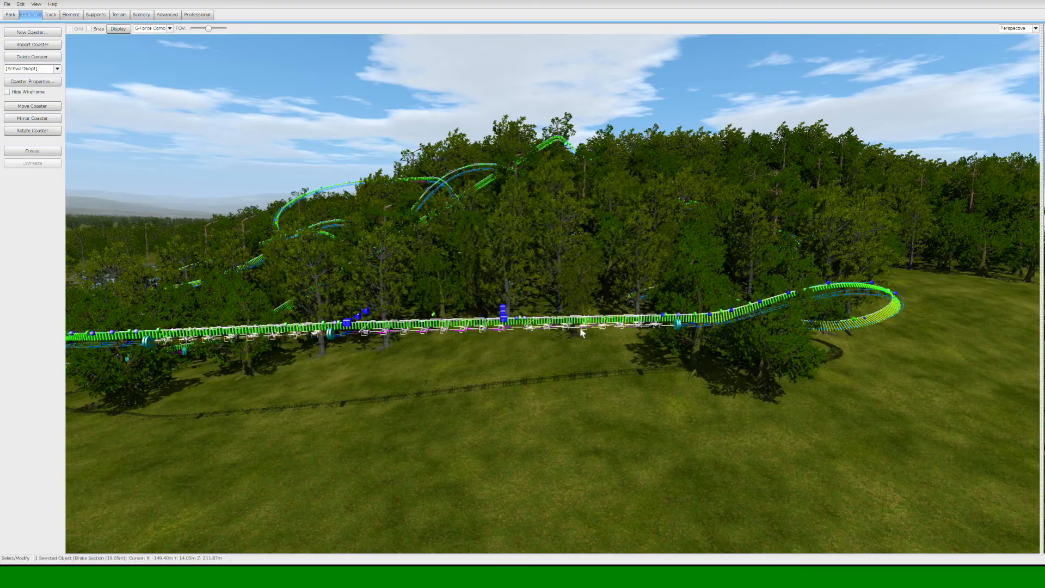
Check the final brake section's settings without changing them and freeze the coaster
double_click(570, 316)
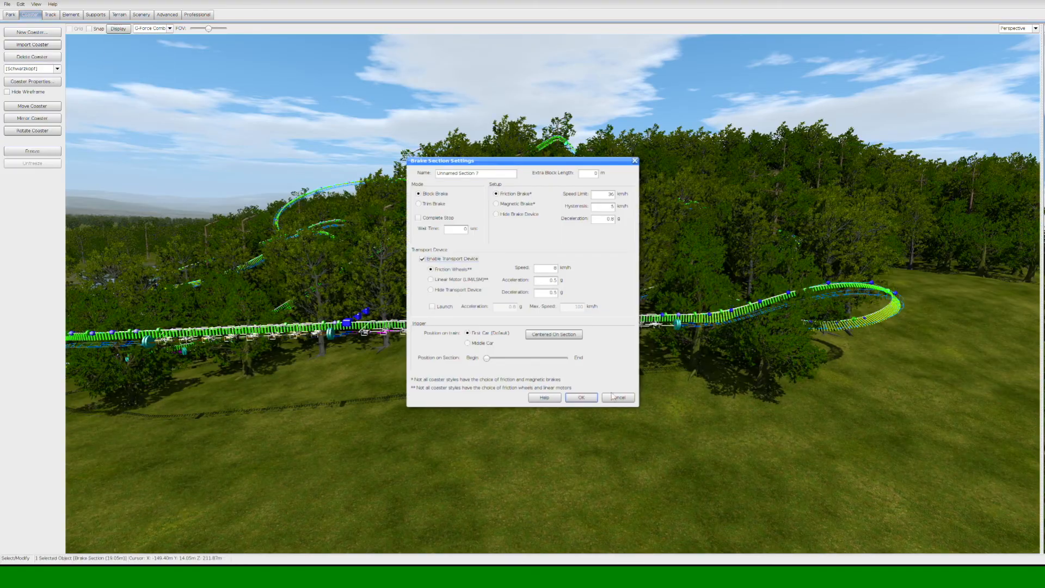
click(603, 398)
click(39, 153)
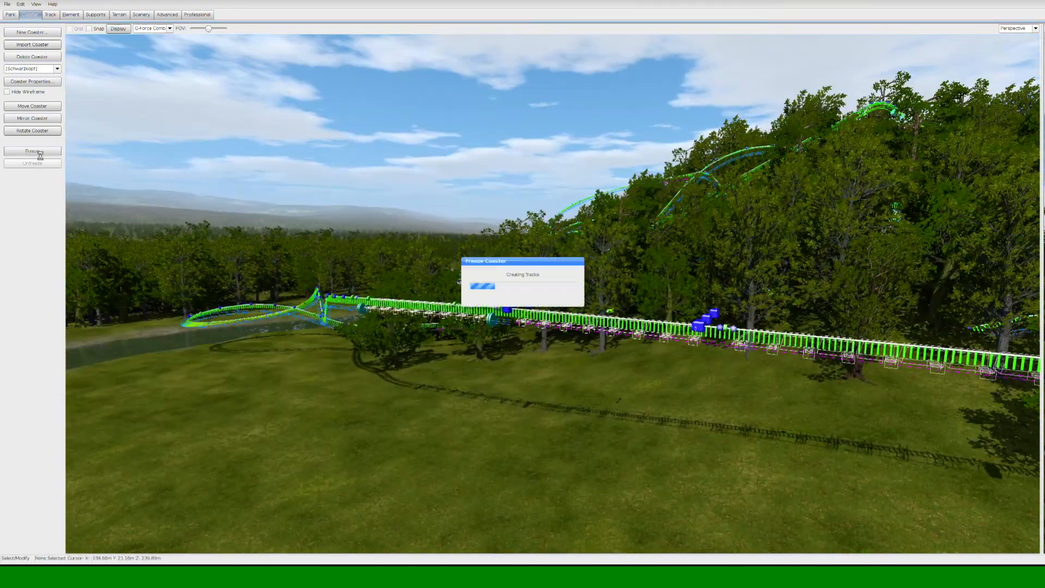
Delete three trees crowding the low final curve of the frozen coaster
click(709, 225)
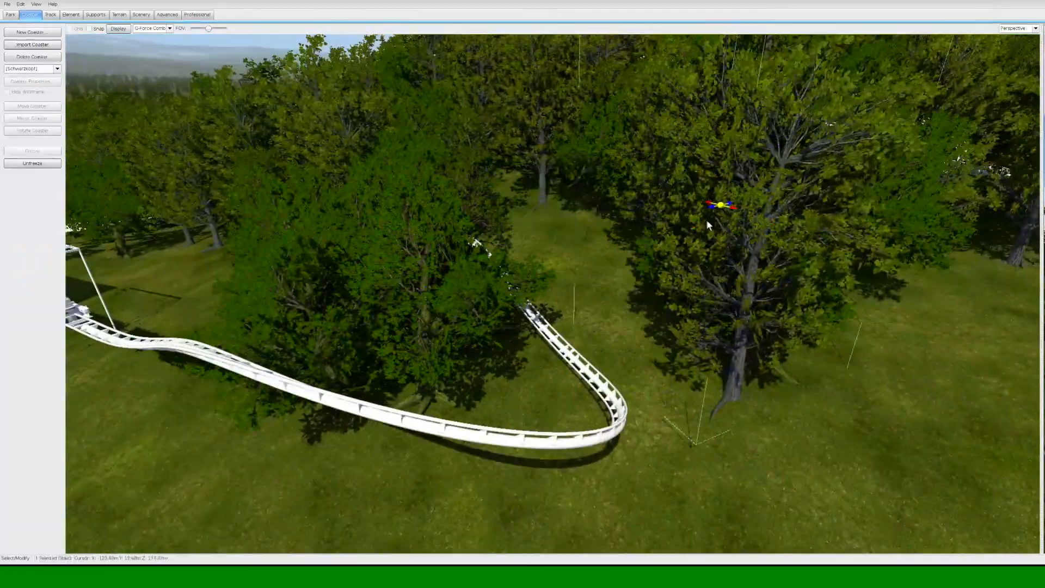
right_drag(708, 225, 582, 401)
right_drag(413, 299, 488, 272)
click(488, 273)
key(Delete)
click(383, 252)
key(Delete)
click(639, 297)
key(Delete)
Clear three more trees from the path of the track farther along the layout
right_drag(639, 296, 386, 352)
click(386, 352)
key(Delete)
click(348, 367)
key(Delete)
click(481, 352)
key(Delete)
Remove another two trees standing too close to the curved track
click(564, 321)
right_drag(481, 351, 589, 416)
click(568, 276)
key(Delete)
click(356, 357)
key(Delete)
Shift a tree beside the low track and reduce the crowding trees to a scale of 0.9
drag(589, 416, 621, 413)
double_click(622, 414)
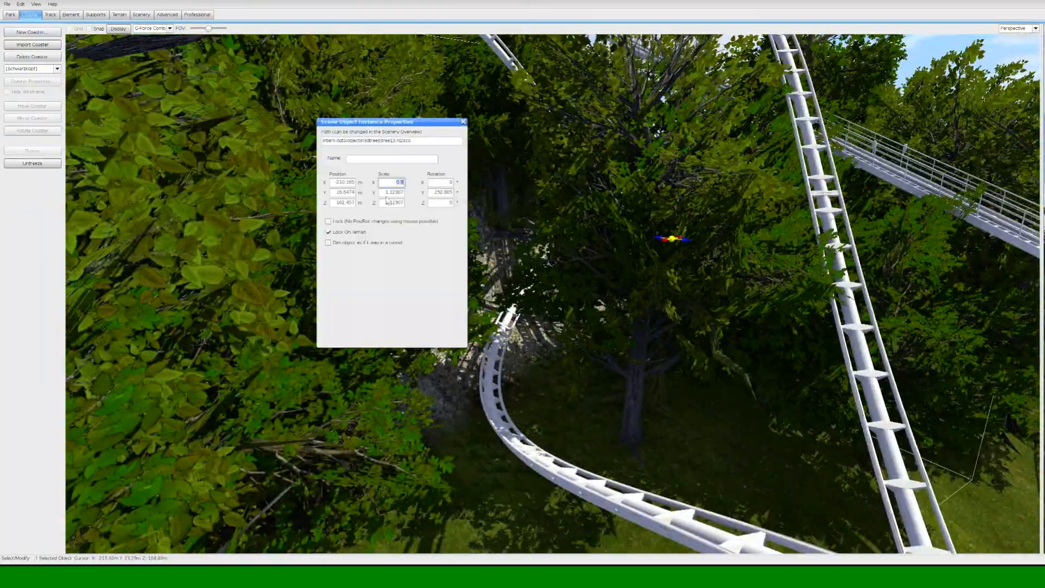
key(Tab)
text(0.9)
key(Tab)
text(0.9)
key(Return)
right_drag(431, 200, 557, 316)
double_click(599, 272)
text(0.9)
right_drag(550, 215, 588, 305)
Adjust the terrain at several spots around the low-lying track
click(119, 14)
mouse_move(517, 454)
right_down()
mouse_move(352, 185)
mouse_move(396, 228)
right_up()
drag(397, 229, 397, 305)
click(57, 154)
click(25, 171)
mouse_move(525, 443)
right_down()
mouse_move(824, 418)
mouse_move(468, 322)
mouse_move(545, 375)
right_up()
drag(546, 375, 546, 434)
right_drag(546, 433, 304, 406)
drag(303, 406, 304, 457)
drag(720, 185, 719, 223)
right_drag(719, 223, 517, 348)
drag(517, 348, 517, 392)
mouse_move(517, 392)
right_down()
mouse_move(501, 273)
mouse_move(819, 482)
mouse_move(422, 363)
mouse_move(653, 304)
mouse_move(629, 273)
mouse_move(553, 403)
mouse_move(625, 373)
mouse_move(523, 294)
mouse_move(459, 333)
right_up()
click(460, 333)
right_drag(407, 401, 942, 451)
Delete another tree crowding the track
click(490, 287)
click(751, 268)
click(773, 419)
key(Delete)
right_drag(552, 294, 566, 311)
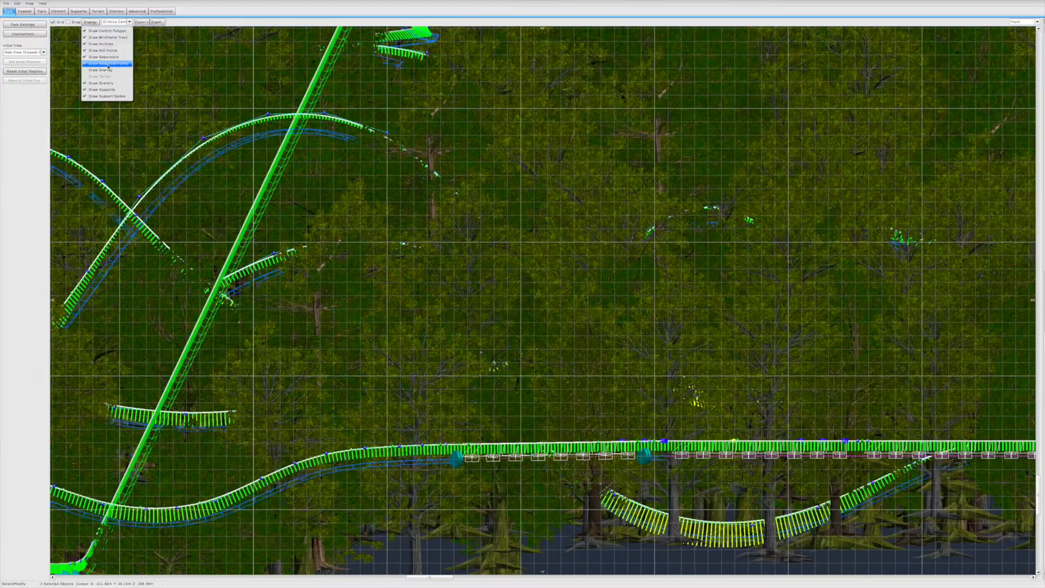
Hide the scenery and terrain in the front view and set the track display to Spline
click(108, 64)
shift+drag(656, 446, 657, 446)
right_drag(658, 446, 272, 424)
click(117, 22)
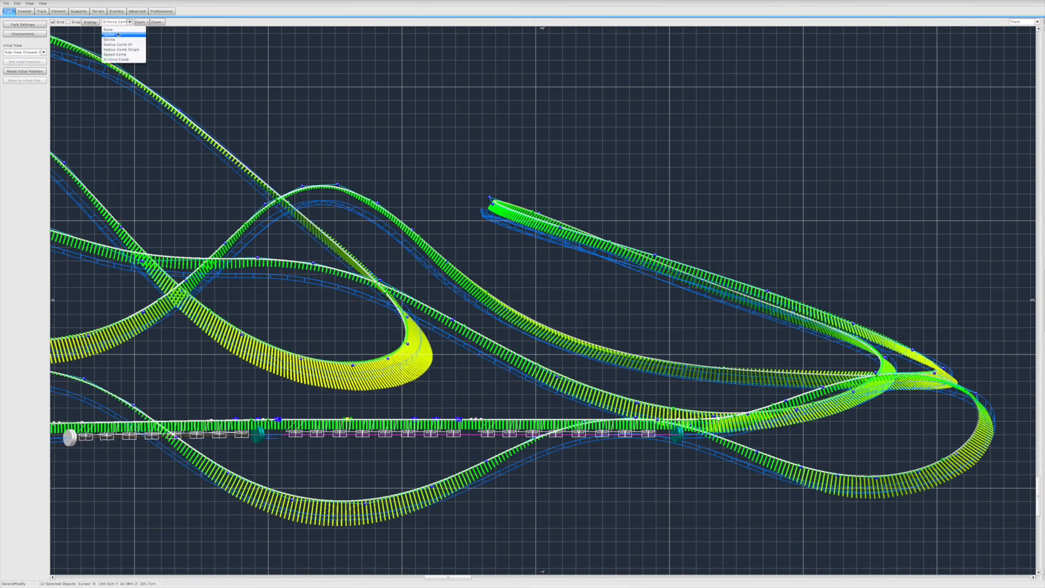
click(113, 35)
right_drag(338, 435, 544, 405)
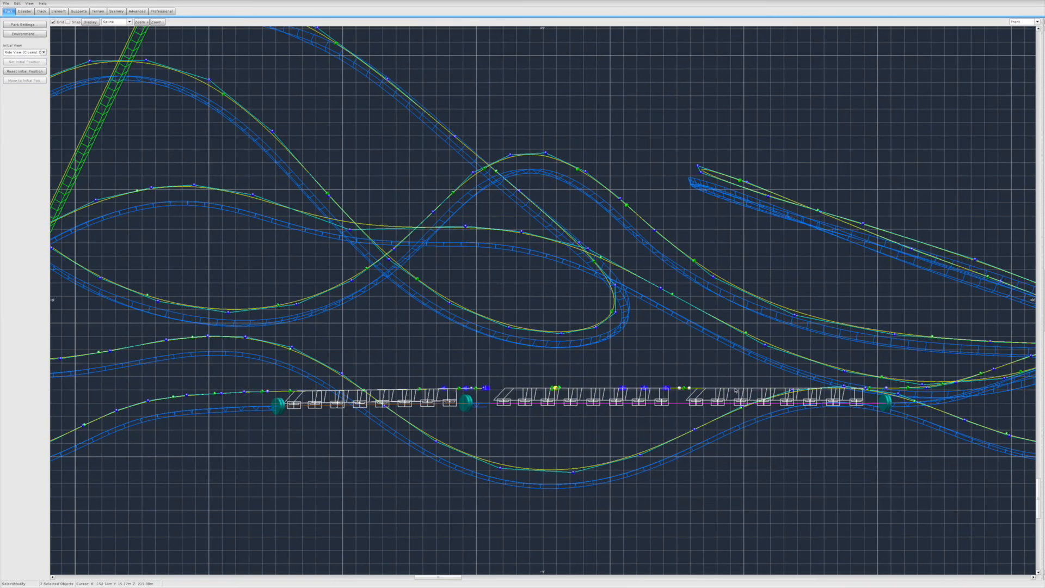
right_drag(736, 390, 530, 388)
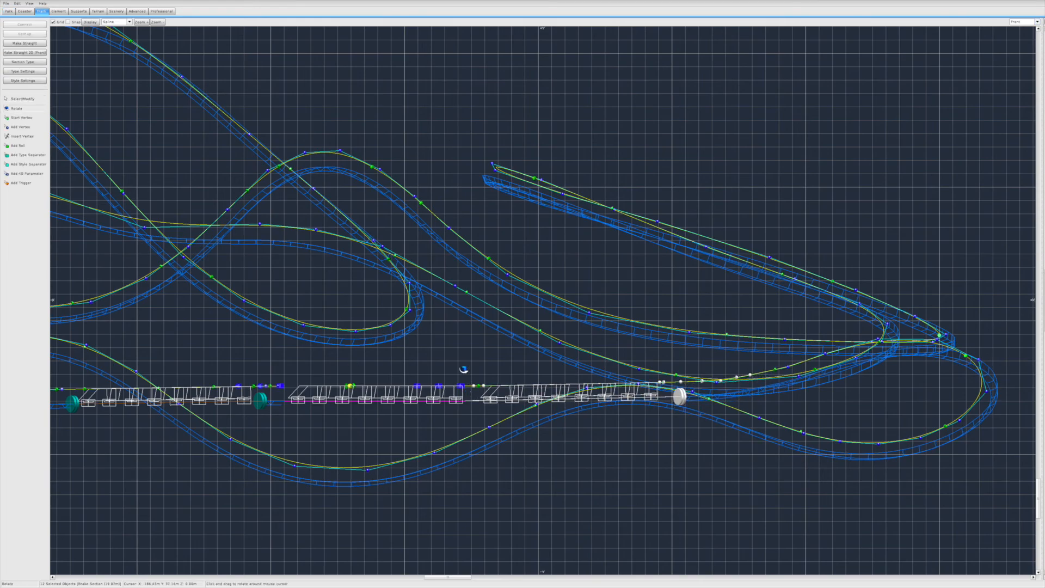
Extend the vertex selection in perspective view from the brake section along the low hills to the riverside turnaround
click(1027, 55)
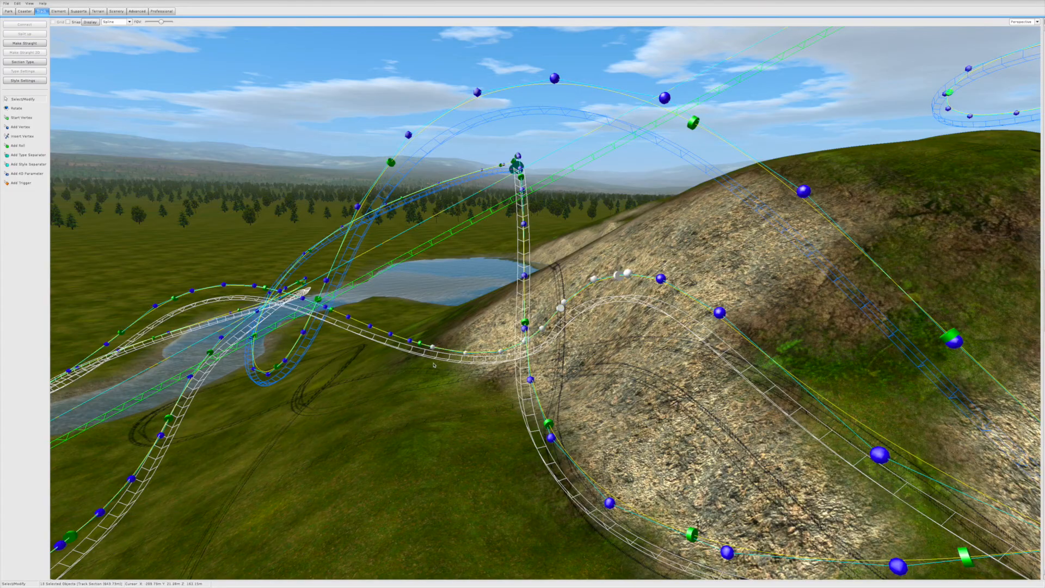
right_drag(437, 365, 604, 372)
right_drag(832, 391, 630, 327)
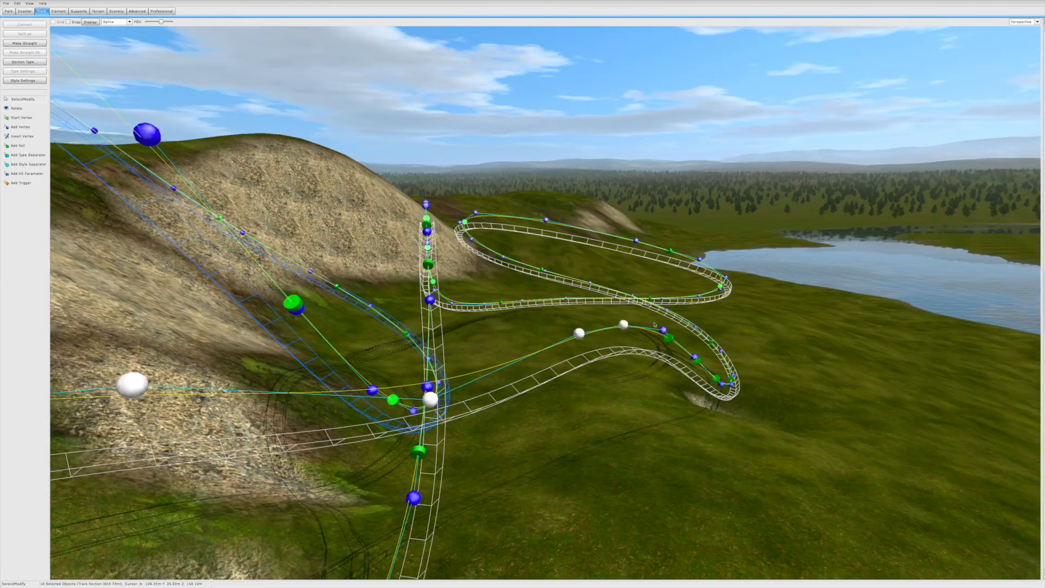
shift+drag(742, 362, 743, 361)
right_drag(744, 361, 677, 399)
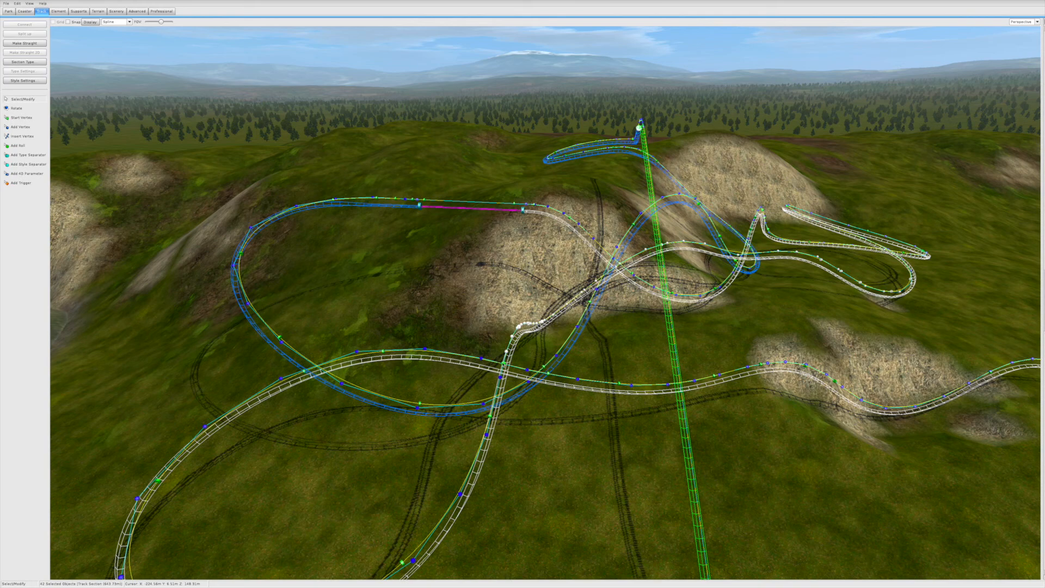
right_drag(506, 414, 346, 322)
shift+drag(346, 321, 593, 452)
shift+click(591, 283)
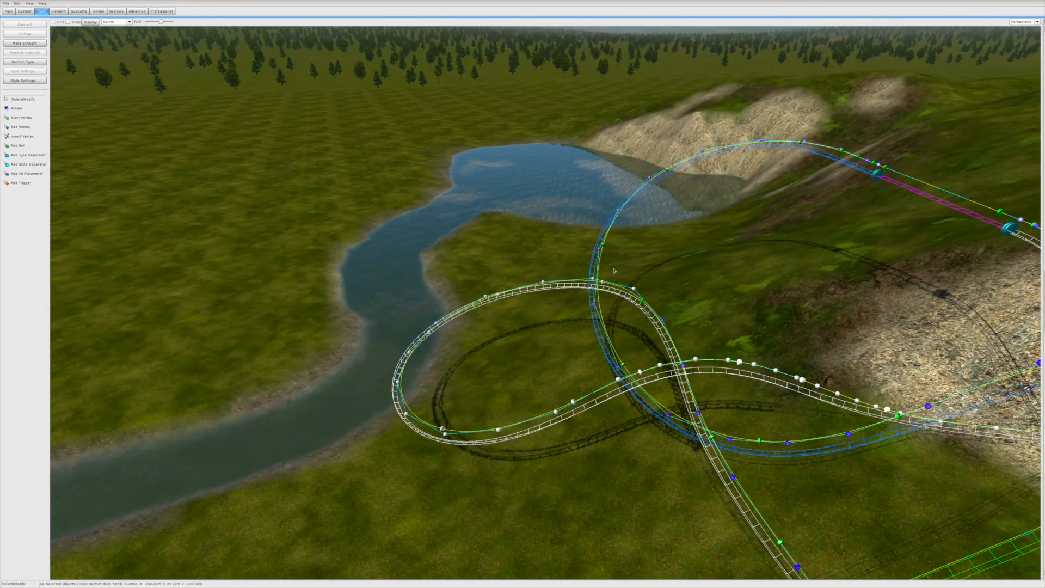
Add the remaining vertices of the riverside turnaround and the track beyond its crossing to the selection
shift+click(591, 283)
shift+drag(655, 297, 697, 377)
right_drag(697, 377, 685, 378)
shift+drag(701, 436, 702, 436)
right_drag(701, 436, 502, 353)
shift+drag(503, 354, 797, 482)
right_drag(797, 483, 540, 488)
shift+drag(539, 487, 785, 345)
Lower the selected track vertices in stages, deselecting vertices from both ends between moves to taper the height change
key(Page_Down)
shift+click(802, 371)
key(Page_Down)
shift+click(562, 314)
key(Page_Down)
key(Page_Down)
shift+click(782, 375)
shift+click(766, 378)
key(Page_Down)
key(Page_Down)
shift+click(754, 378)
shift+click(496, 291)
key(Page_Down)
key(Page_Down)
Select the vertices of the low hump below the rocky slope, and those around the riverside turnaround
click(385, 345)
right_drag(384, 345, 190, 340)
shift+drag(442, 384, 754, 315)
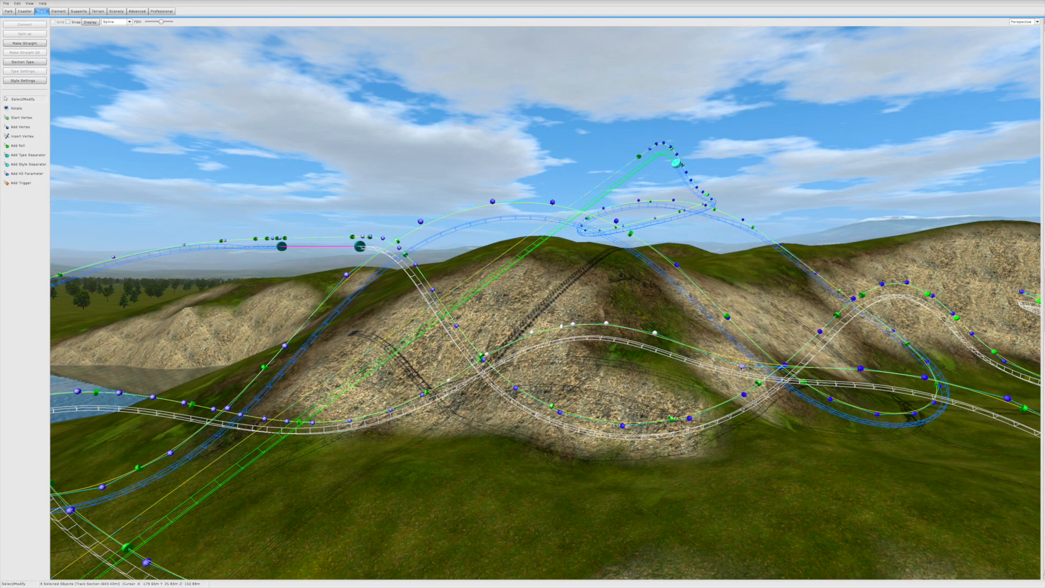
right_drag(708, 305, 526, 303)
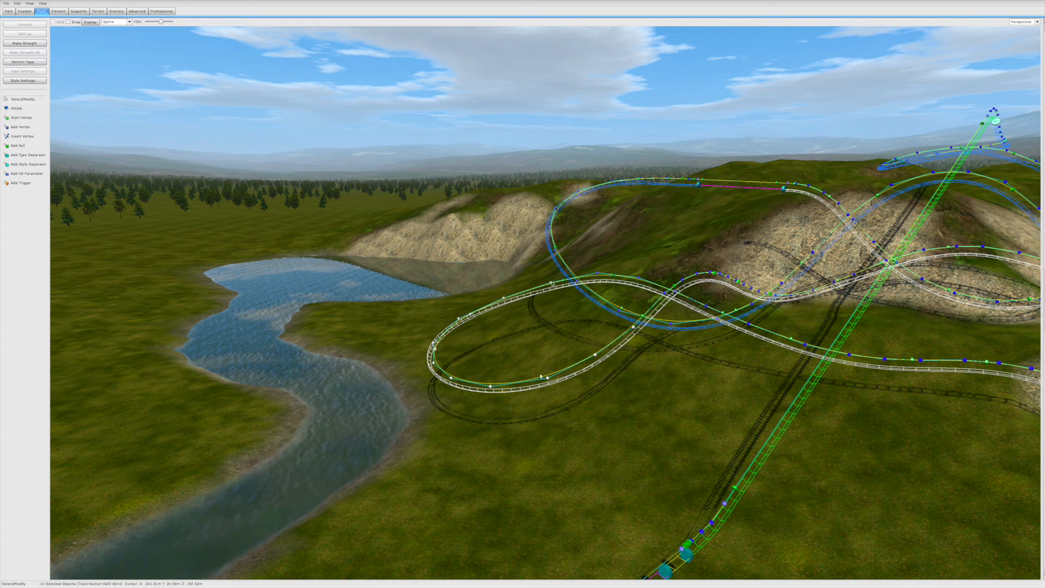
shift+drag(370, 407, 612, 315)
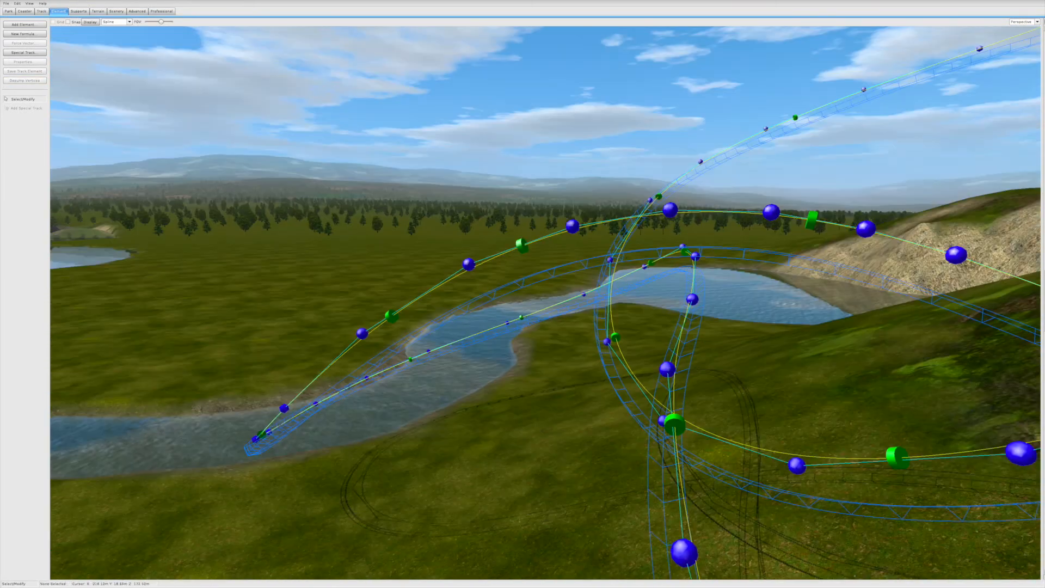
Even out the vertices on several selected stretches of the track, including the small hill and following dip
click(22, 83)
shift+click(763, 234)
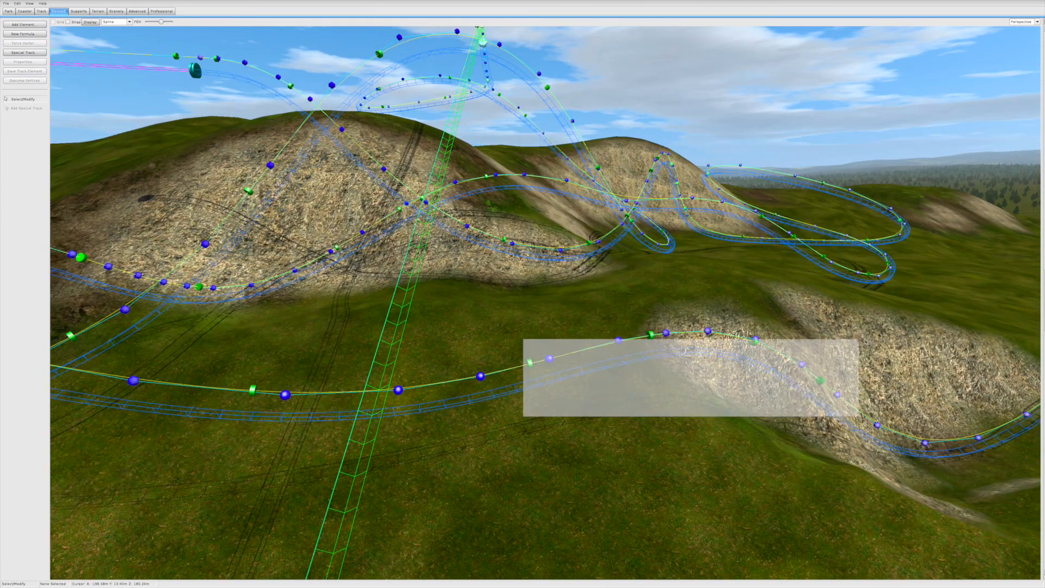
click(25, 81)
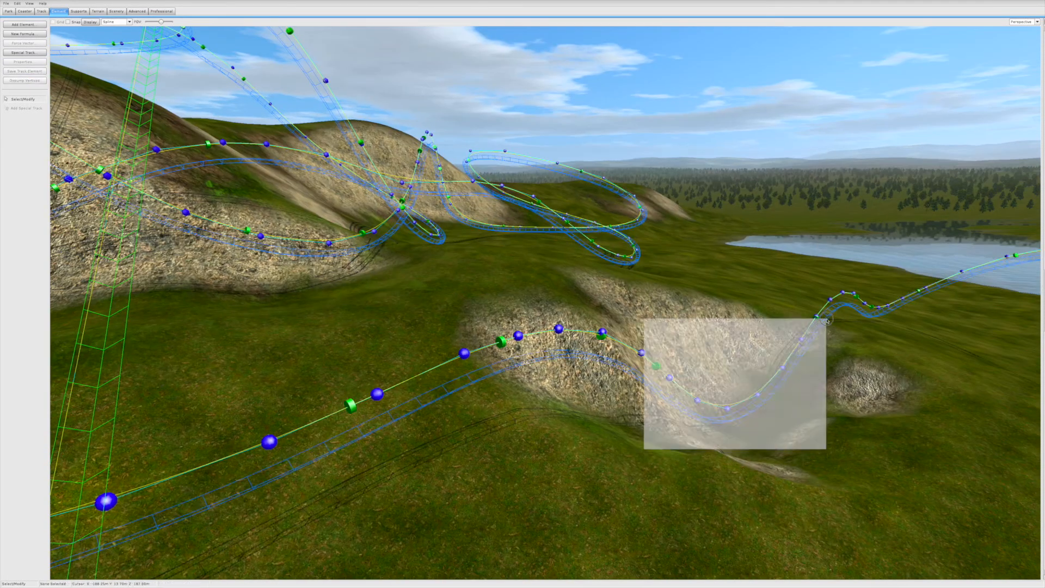
click(22, 81)
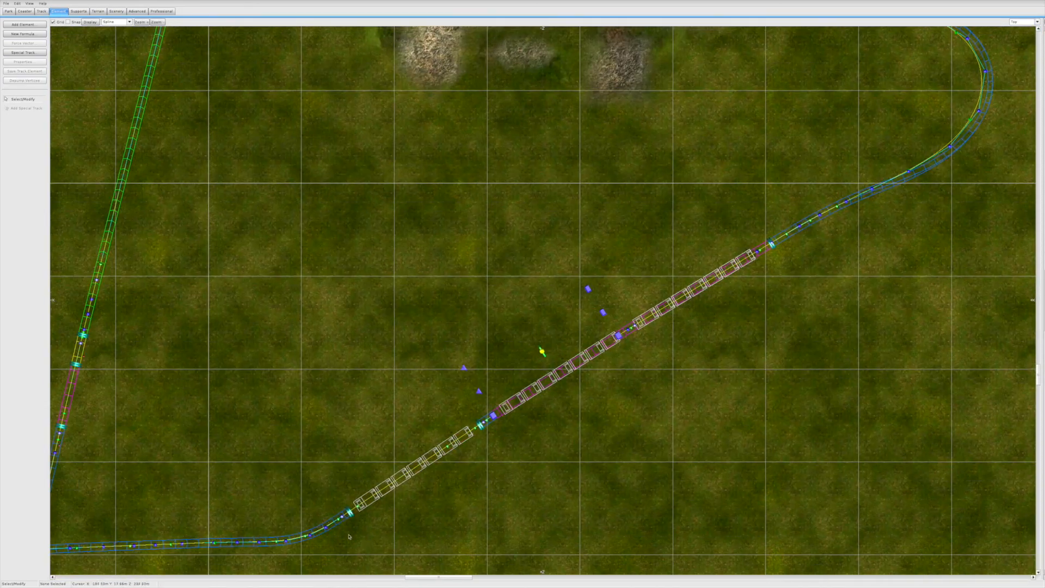
Switch the track display to G-Force Comb to show the forces along the layout
click(43, 14)
scroll(418, 305, down, 4)
right_drag(401, 279, 507, 390)
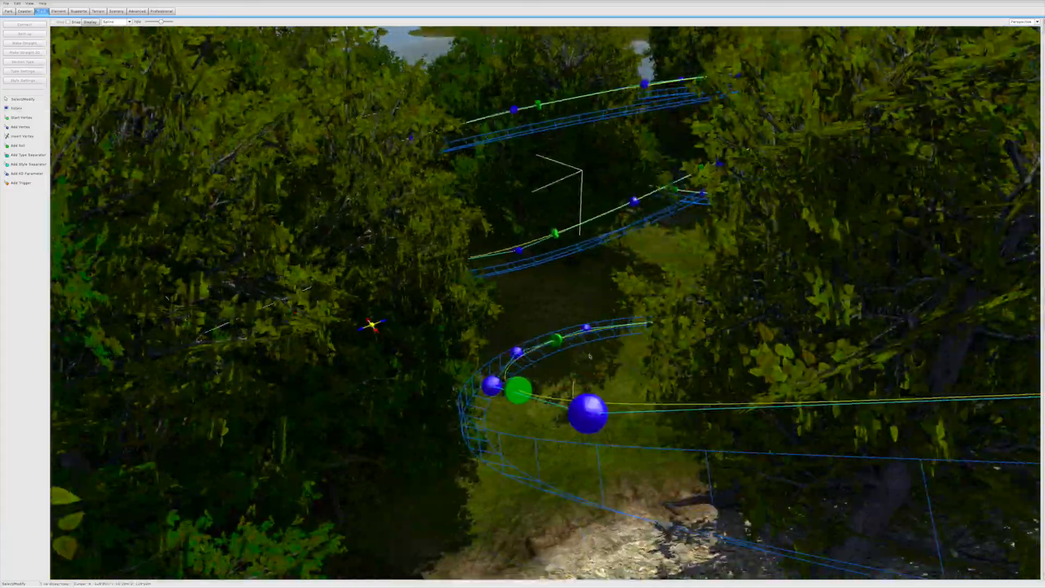
click(590, 356)
right_drag(590, 356, 524, 220)
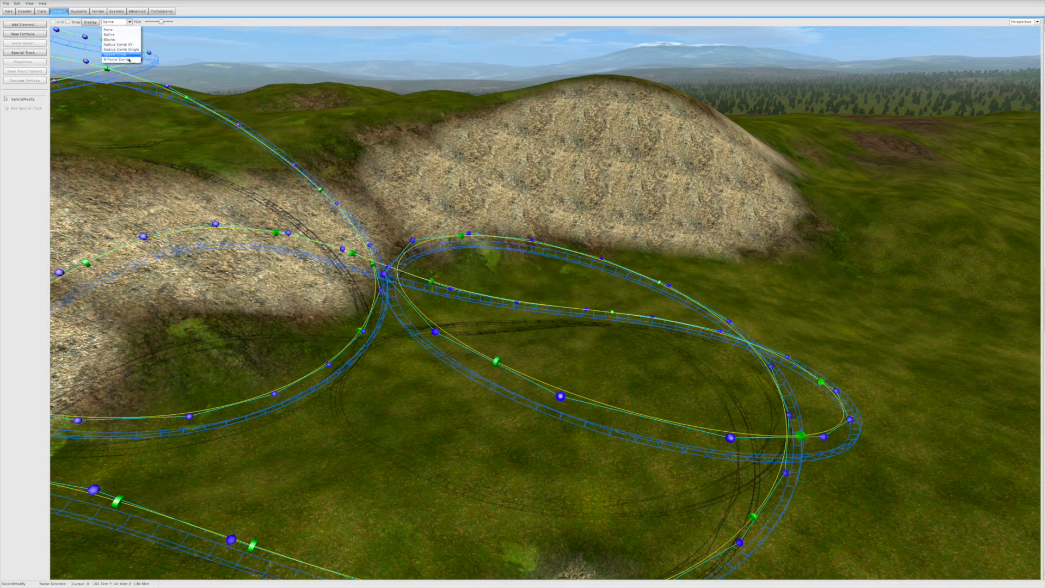
click(129, 58)
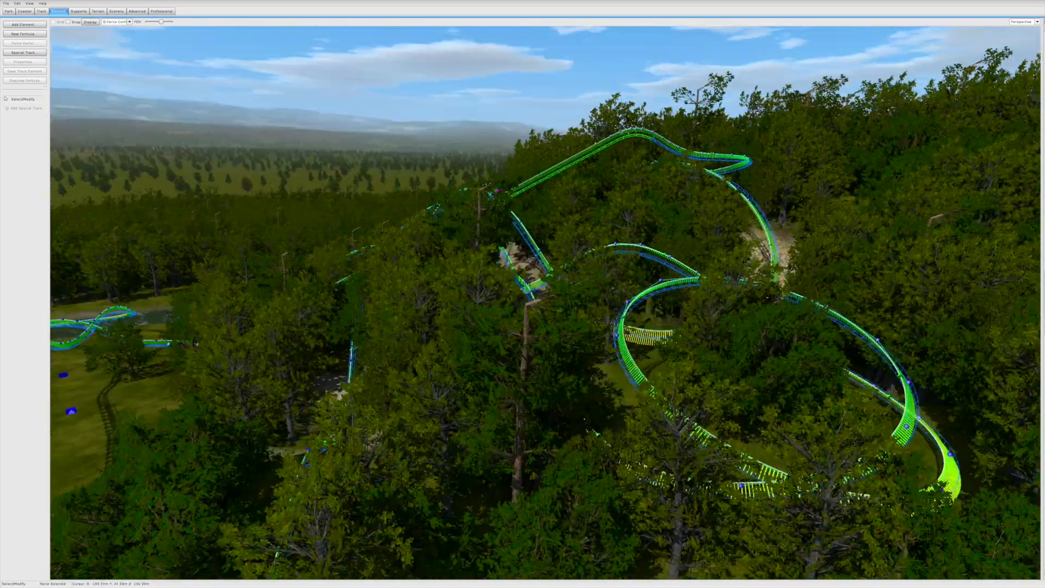